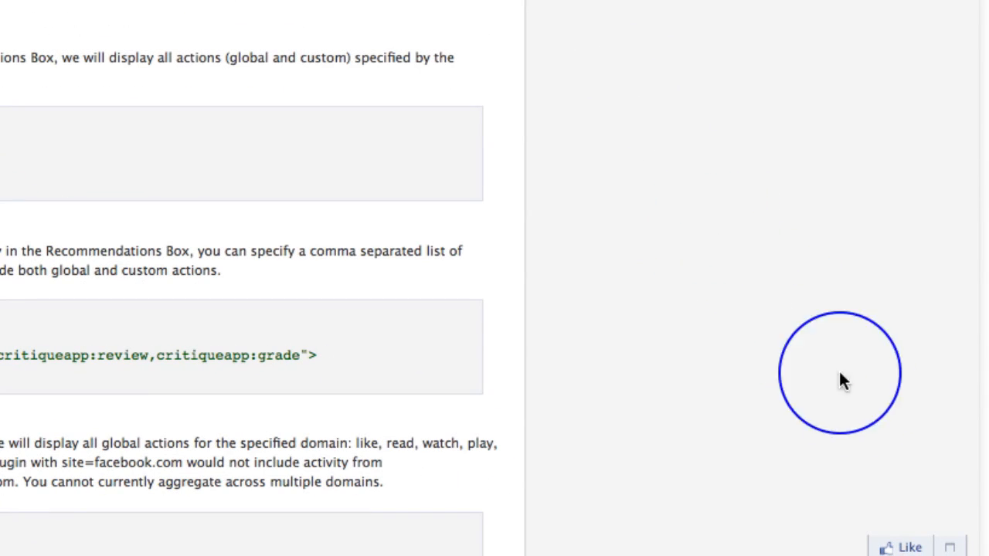
Step: Expand the Recommendations Bar example on the documentation page and look over the Recommendations Box article and the test blog
{"action": "left_click", "coordinate": [949, 547]}
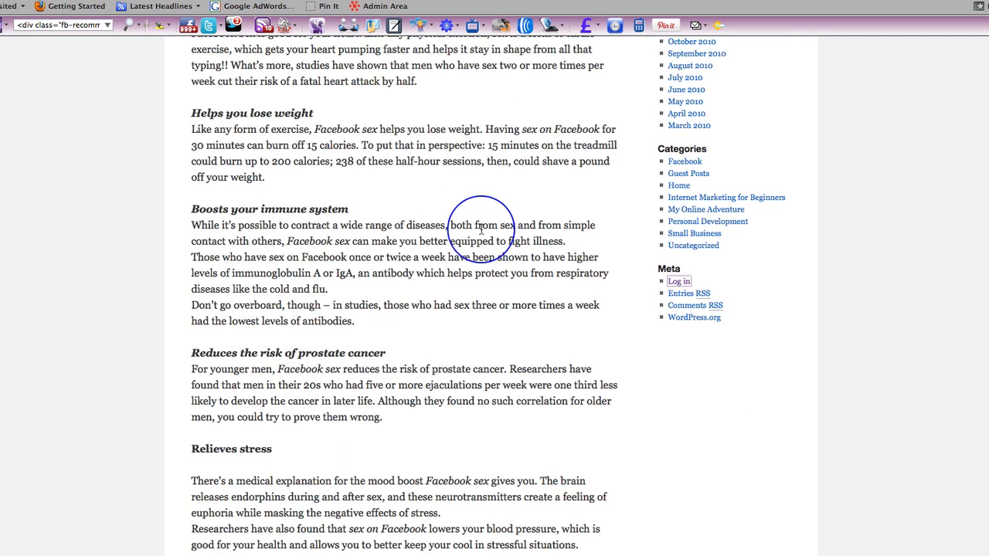
{"action": "scroll", "coordinate": [480, 231], "scroll_direction": "up", "scroll_amount": 10}
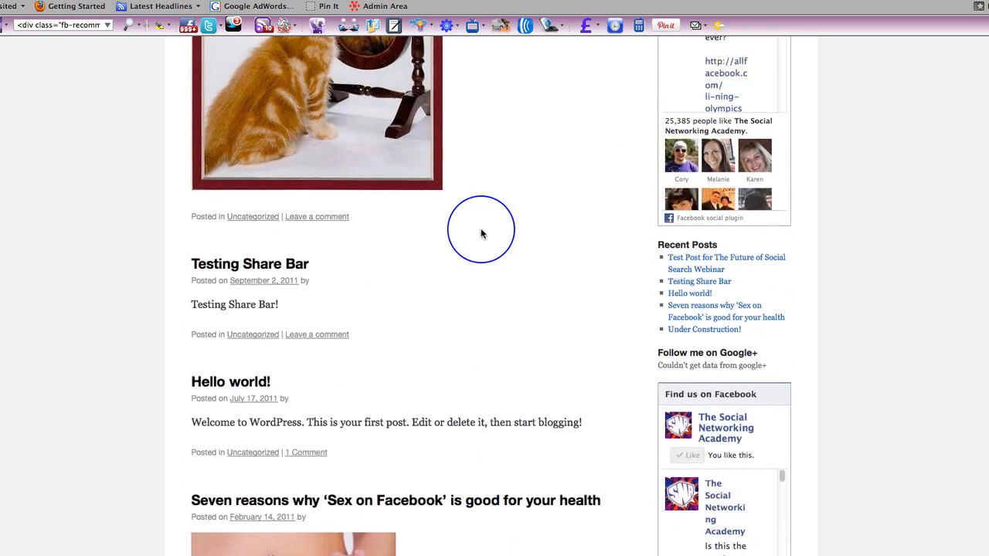
{"action": "scroll", "coordinate": [481, 231], "scroll_direction": "up", "scroll_amount": 5}
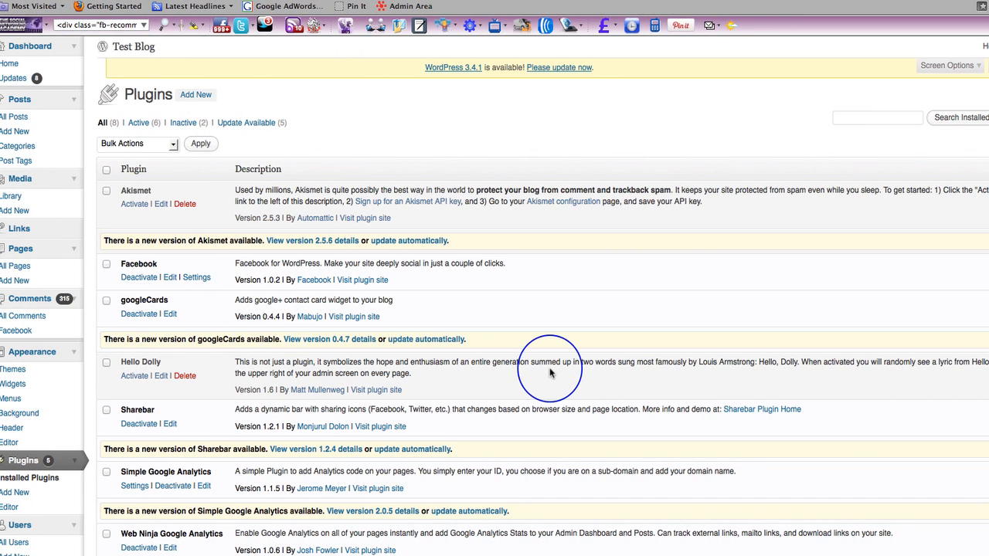
Step: Look through the list of plugins installed on the Test Blog
{"action": "scroll", "coordinate": [550, 373], "scroll_direction": "down", "scroll_amount": 4}
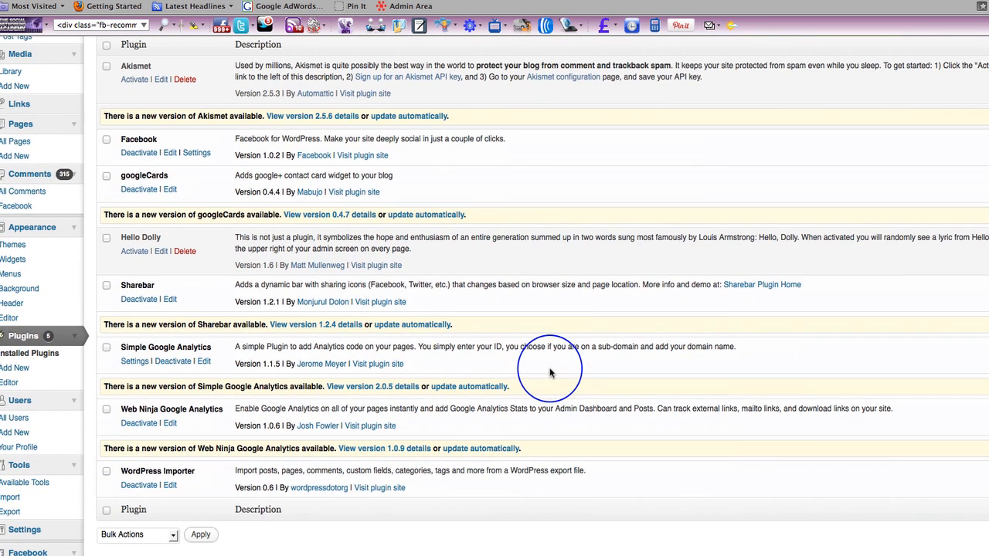
{"action": "scroll", "coordinate": [550, 373], "scroll_direction": "down", "scroll_amount": 1}
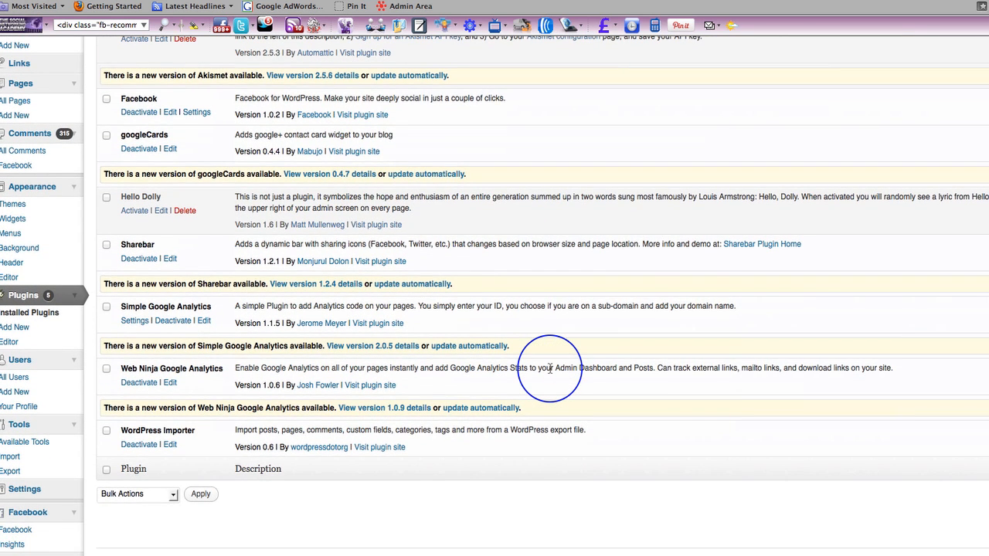
{"action": "scroll", "coordinate": [550, 370], "scroll_direction": "up", "scroll_amount": 3}
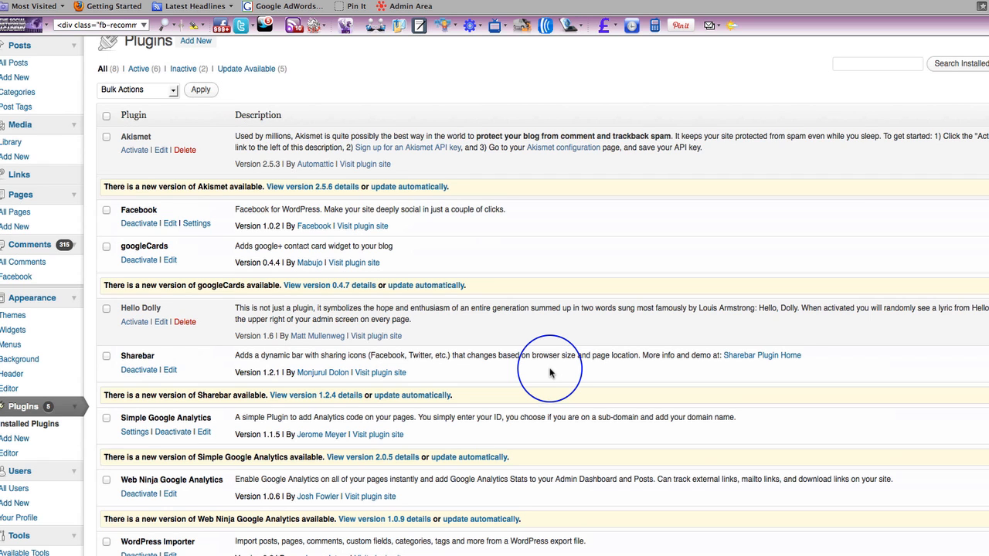
{"action": "scroll", "coordinate": [550, 370], "scroll_direction": "down", "scroll_amount": 3}
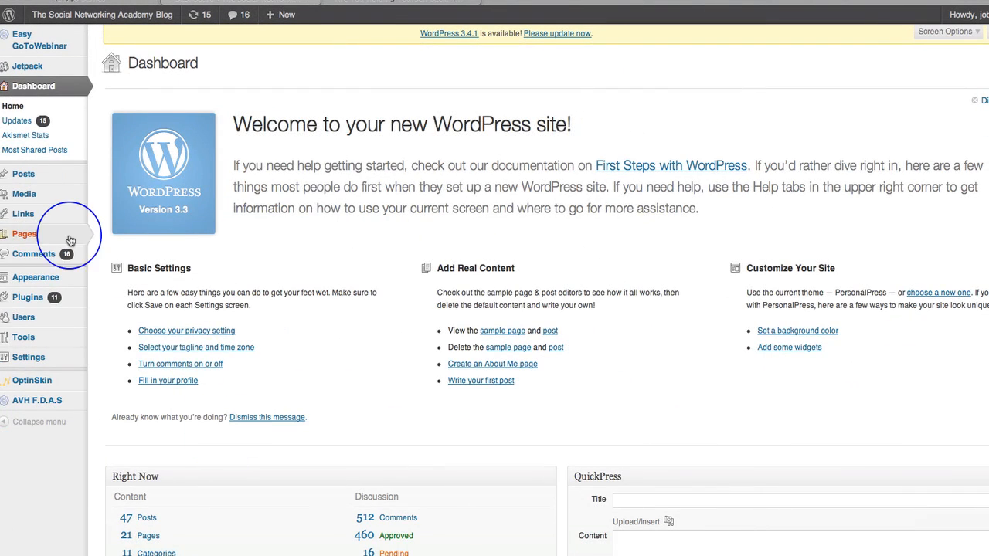
Step: Open the installed plugins list of The Social Networking Academy Blog and look through it
{"action": "mouse_move", "coordinate": [35, 298]}
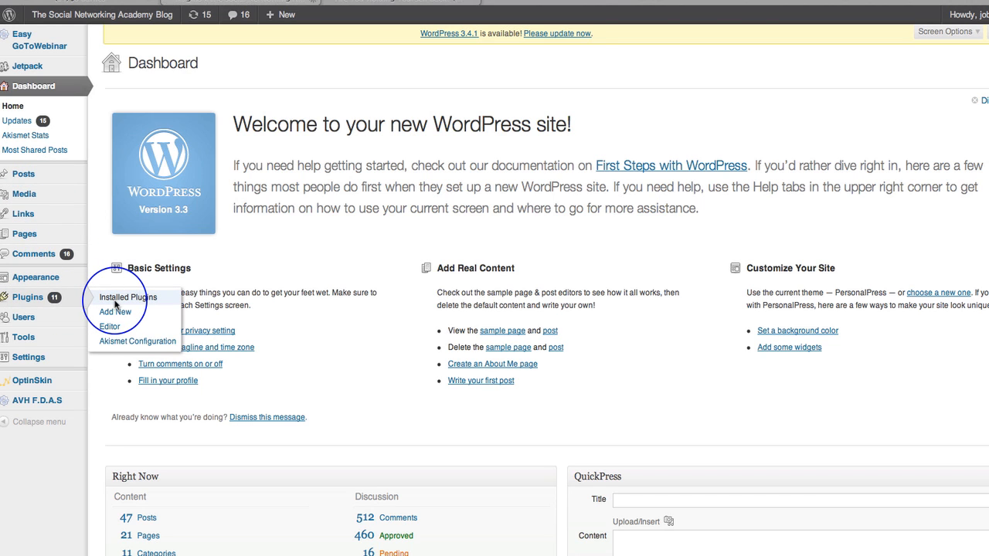
{"action": "left_click", "coordinate": [114, 300]}
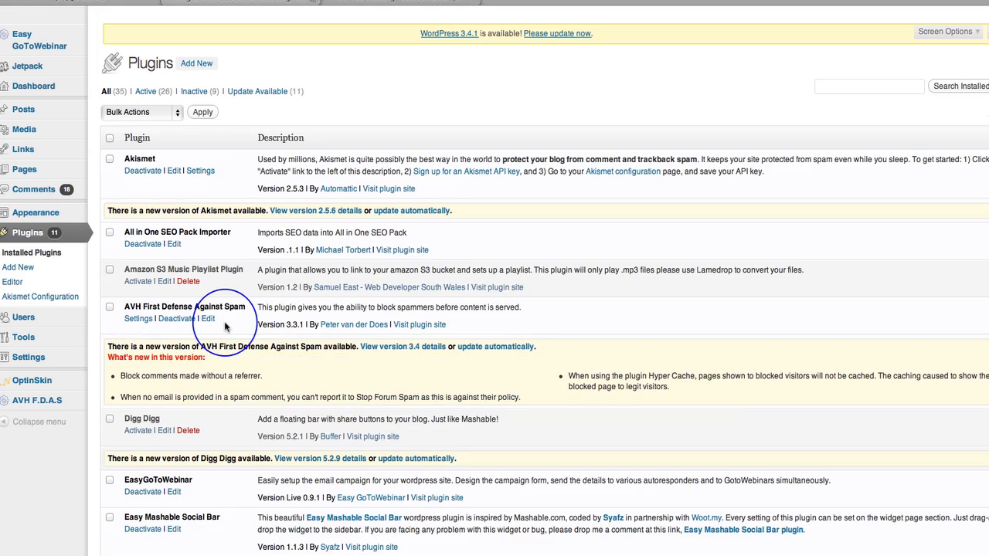
{"action": "scroll", "coordinate": [225, 328], "scroll_direction": "down", "scroll_amount": 5}
{"action": "scroll", "coordinate": [225, 329], "scroll_direction": "down", "scroll_amount": 5}
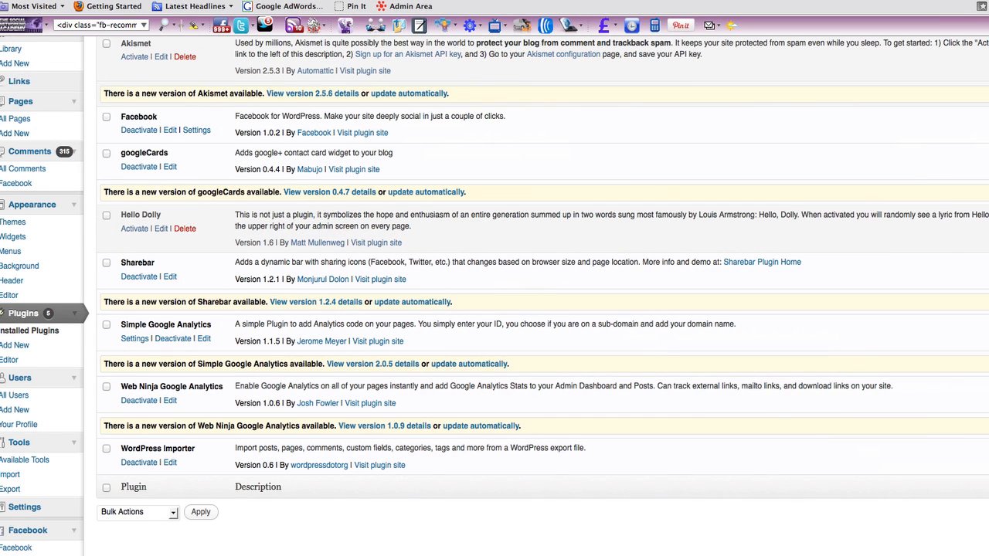
Step: Open the Facebook plugin's settings on the Test Blog and enable the Recommendations Bar for posts and pages
{"action": "left_click", "coordinate": [199, 131]}
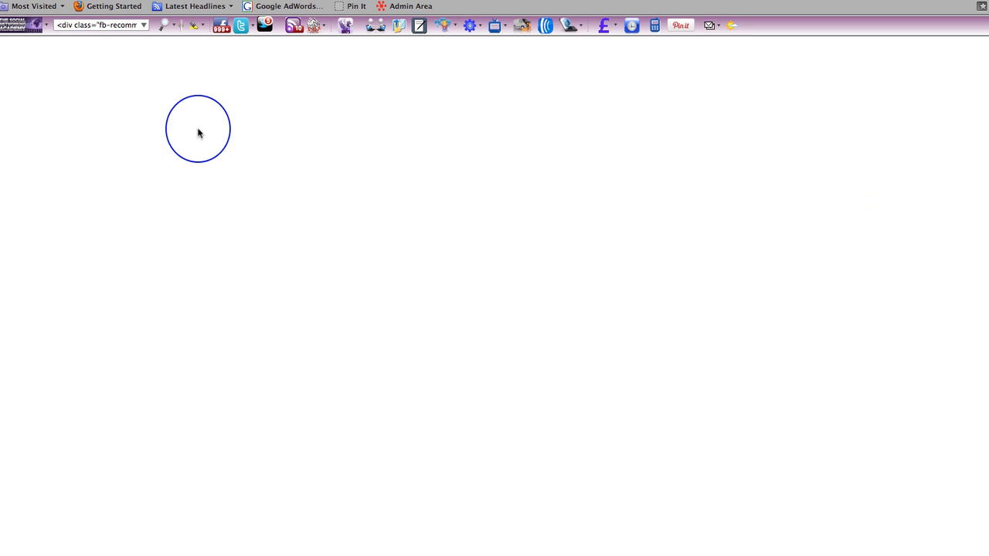
{"action": "scroll", "coordinate": [380, 340], "scroll_direction": "down", "scroll_amount": 2}
{"action": "scroll", "coordinate": [380, 340], "scroll_direction": "down", "scroll_amount": 3}
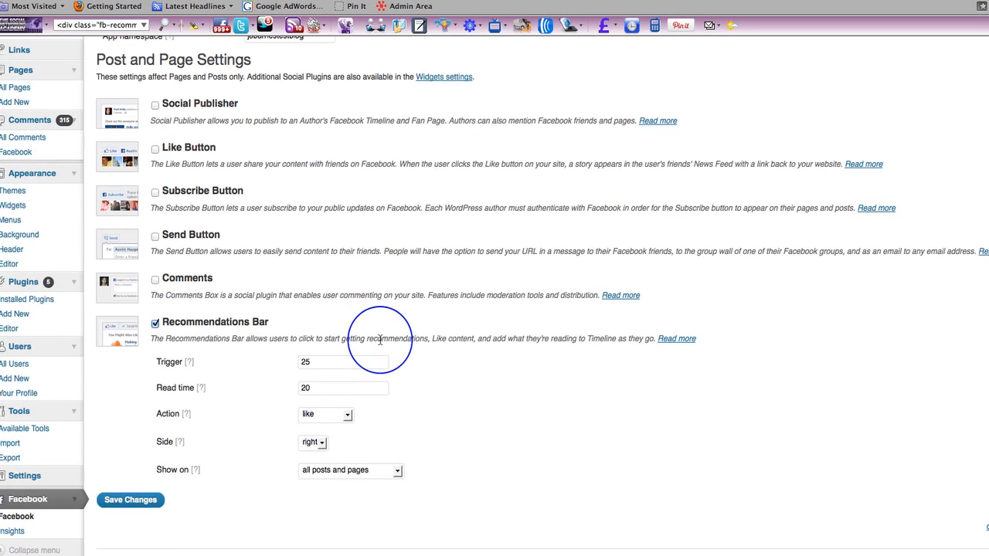
{"action": "left_click", "coordinate": [154, 324]}
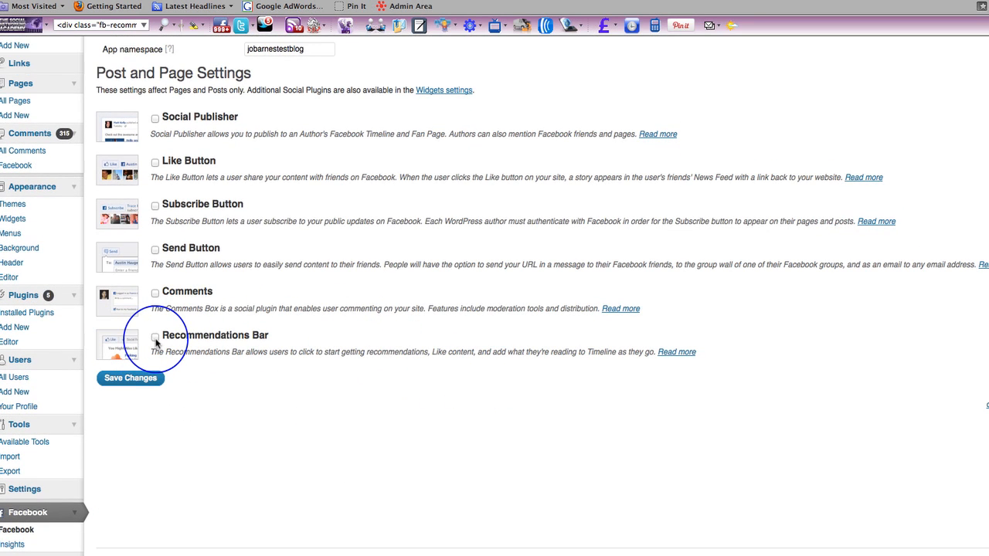
{"action": "left_click", "coordinate": [155, 338]}
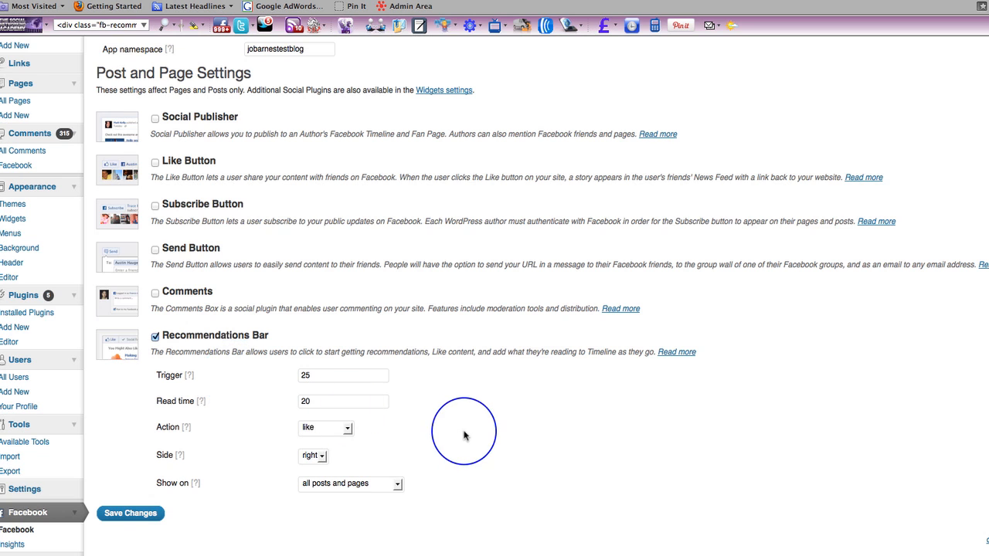
Step: Keep the Recommendations Bar's action as like, set its side to left, show it on all posts and pages, and save the settings
{"action": "scroll", "coordinate": [465, 434], "scroll_direction": "down", "scroll_amount": 1}
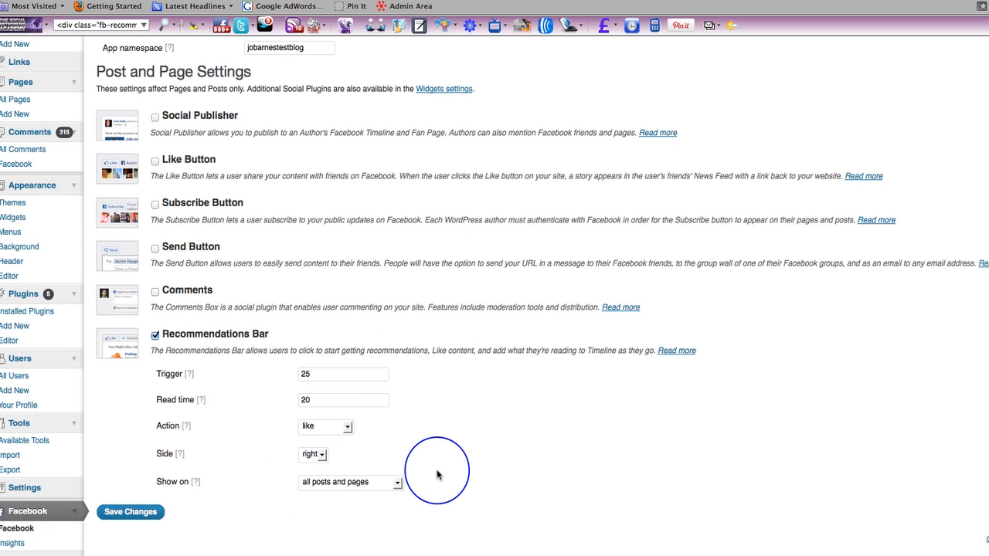
{"action": "mouse_move", "coordinate": [190, 379]}
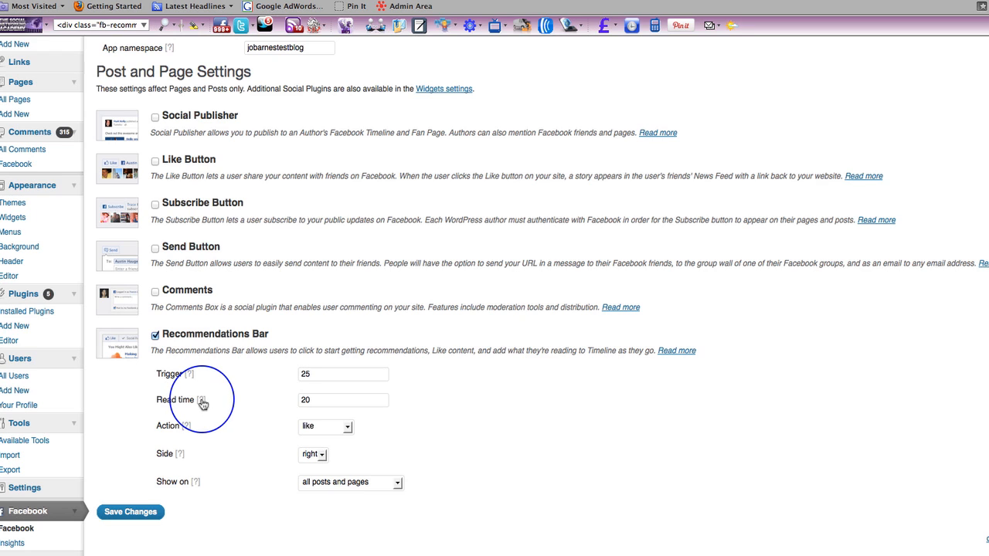
{"action": "mouse_move", "coordinate": [202, 401]}
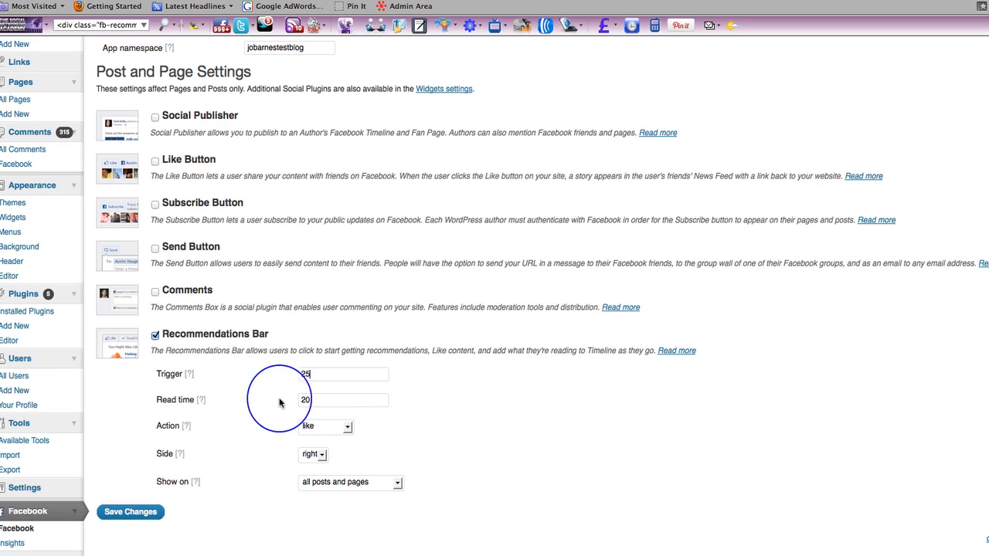
{"action": "left_click", "coordinate": [348, 428]}
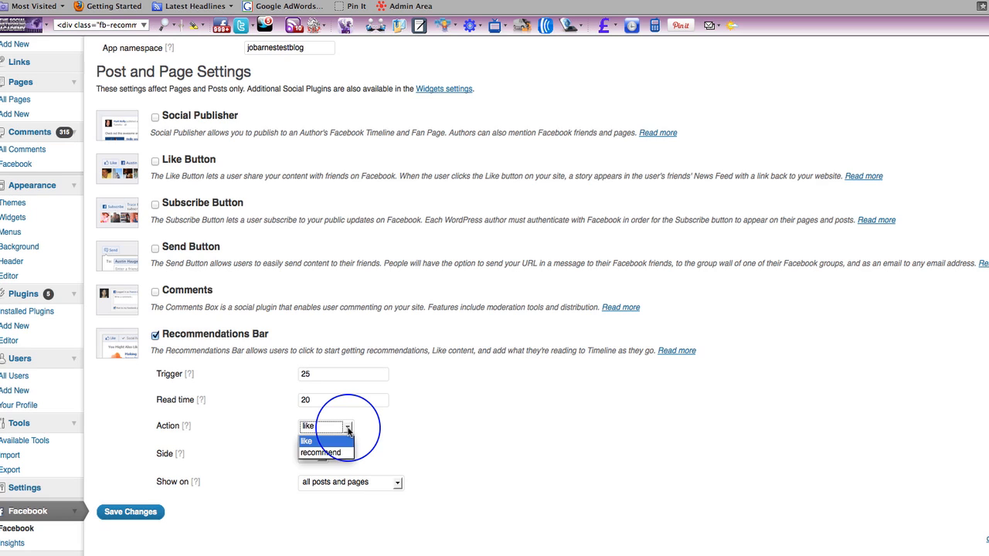
{"action": "left_click", "coordinate": [348, 428]}
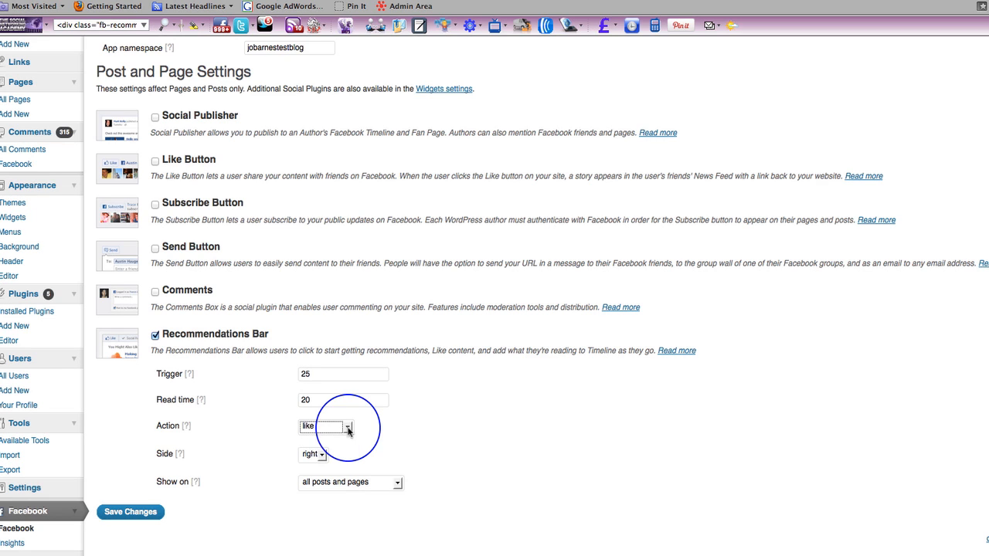
{"action": "left_click", "coordinate": [322, 455]}
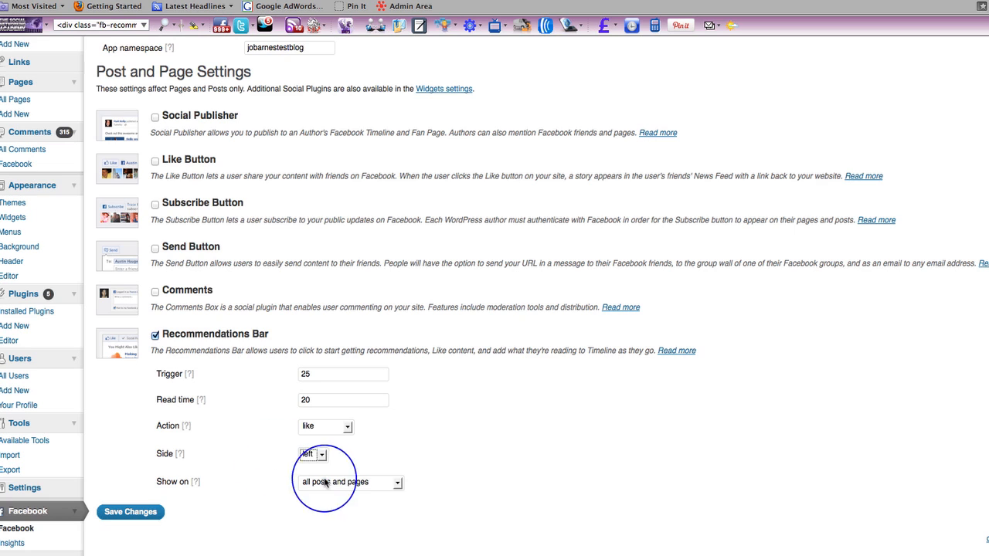
{"action": "left_click", "coordinate": [397, 484]}
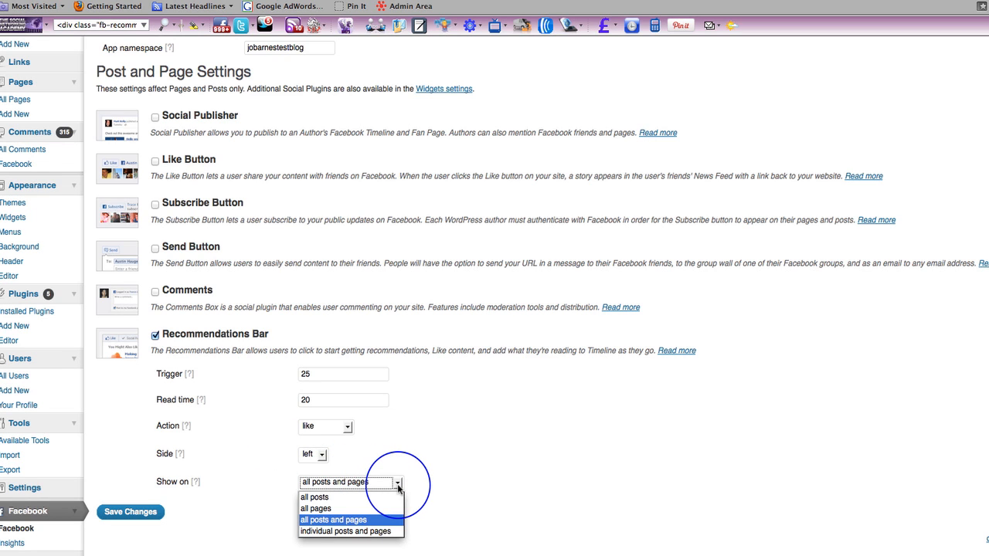
{"action": "left_click", "coordinate": [369, 521]}
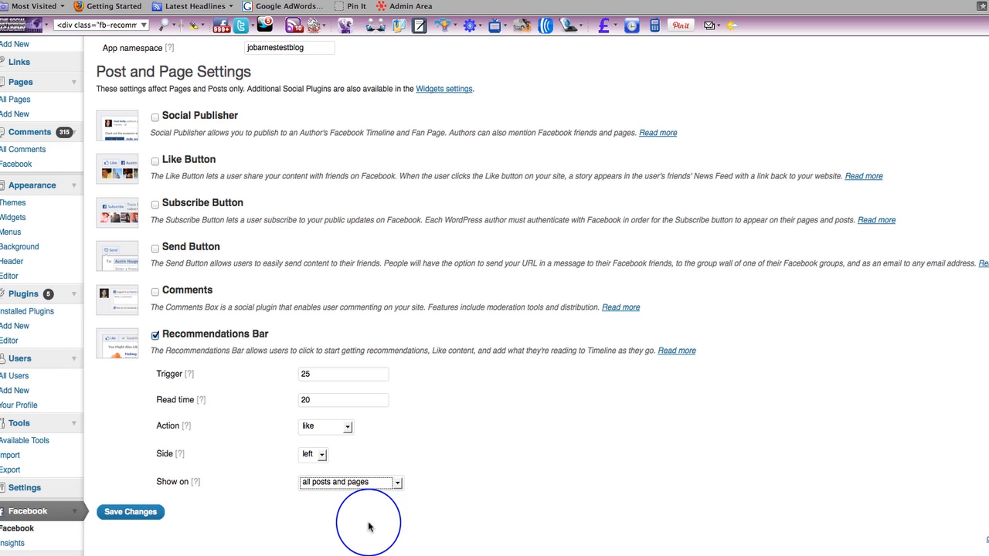
{"action": "left_click", "coordinate": [125, 514]}
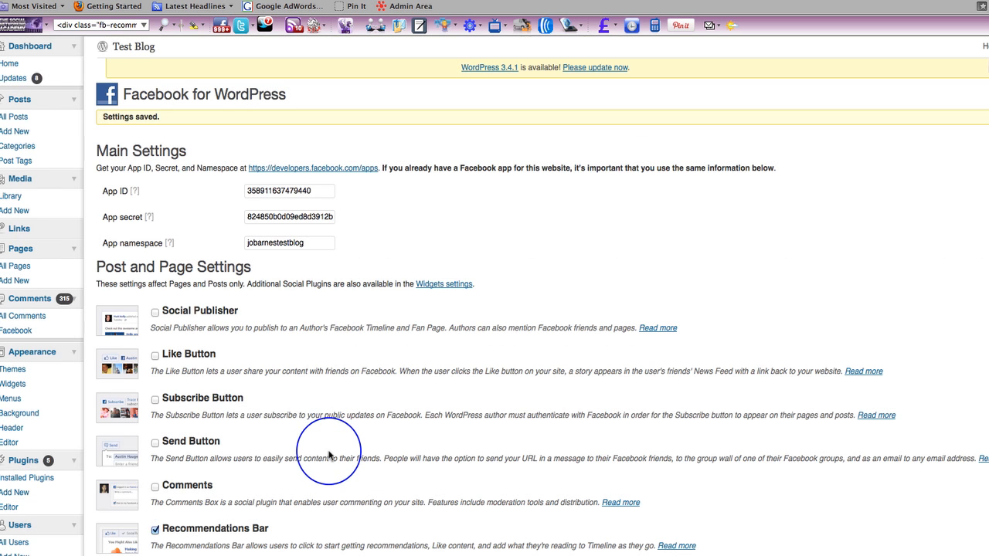
Step: Switch to the live Test Blog and open its Facebook Technical Test Page
{"action": "scroll", "coordinate": [327, 453], "scroll_direction": "down", "scroll_amount": 5}
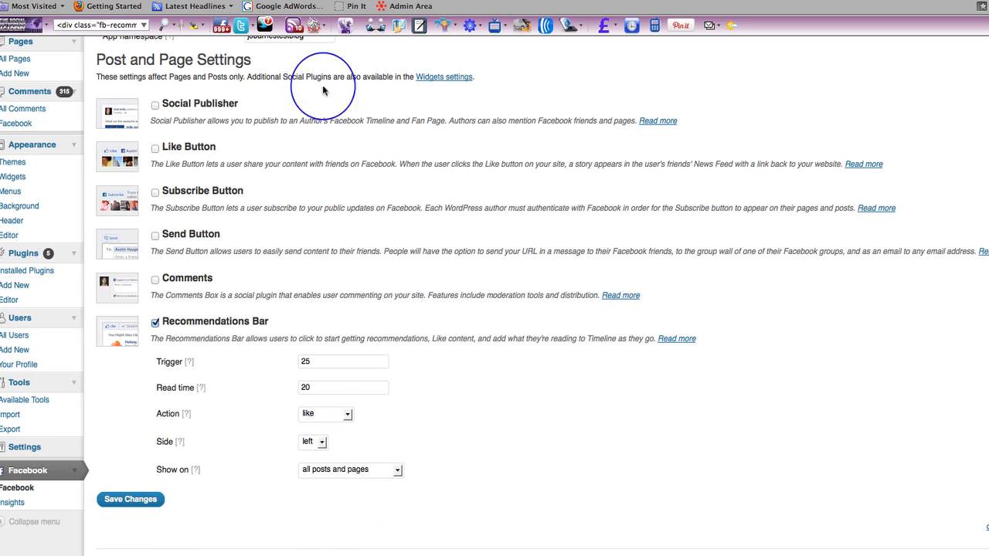
{"action": "left_click", "coordinate": [226, 1]}
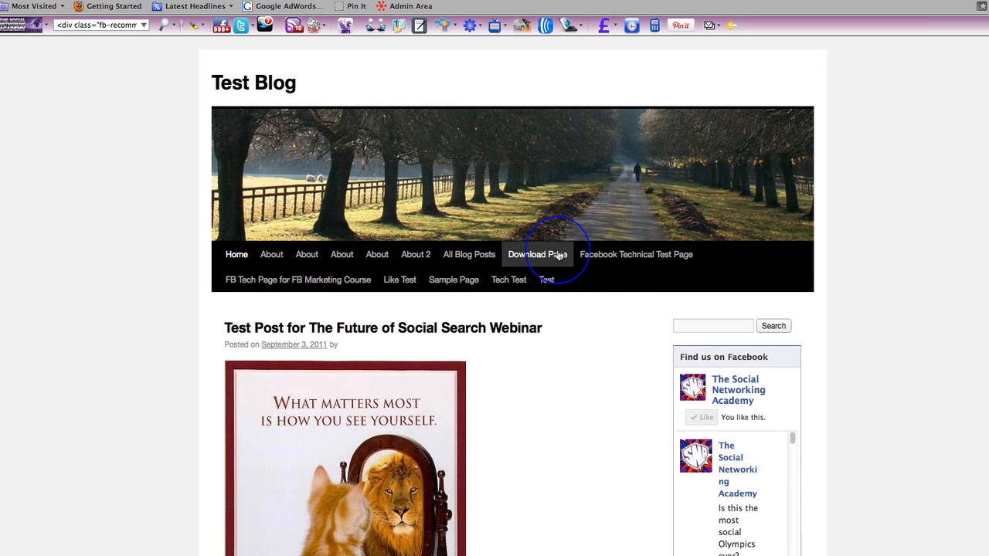
{"action": "left_click", "coordinate": [624, 256]}
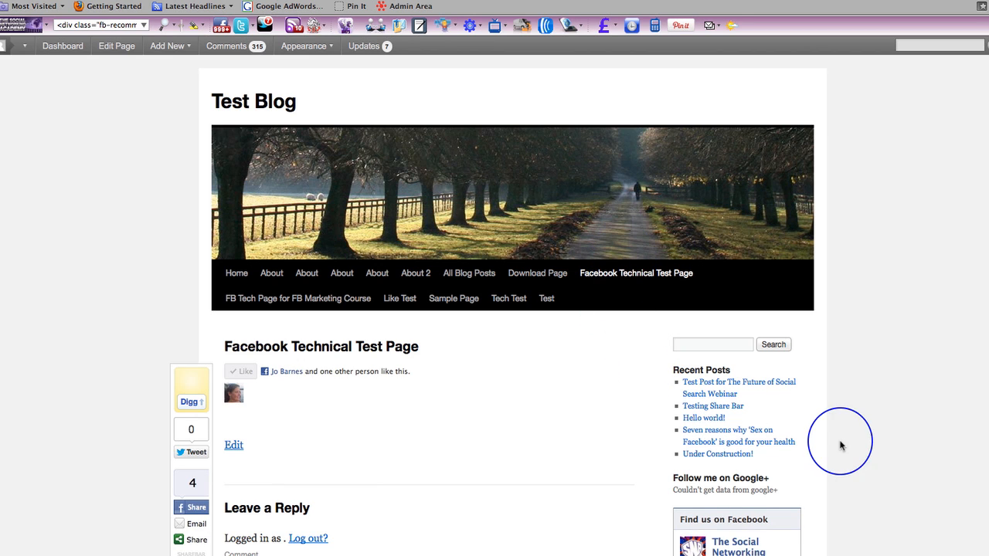
Step: Look through the Facebook Technical Test Page down to its Recommendations widget to examine how the Recommendations Bar behaves
{"action": "scroll", "coordinate": [871, 476], "scroll_direction": "down", "scroll_amount": 1}
{"action": "scroll", "coordinate": [871, 476], "scroll_direction": "down", "scroll_amount": 3}
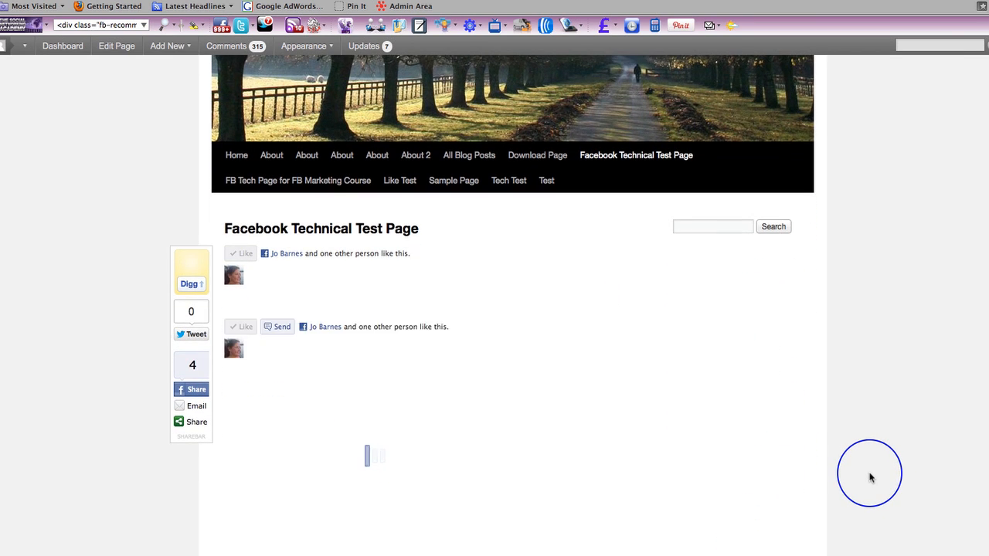
{"action": "scroll", "coordinate": [871, 477], "scroll_direction": "down", "scroll_amount": 1}
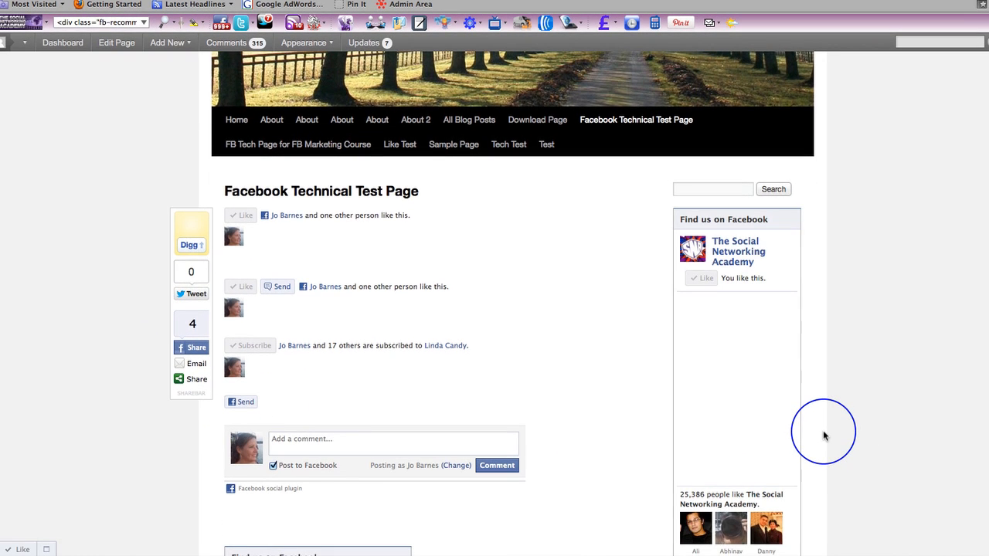
{"action": "scroll", "coordinate": [823, 435], "scroll_direction": "down", "scroll_amount": 3}
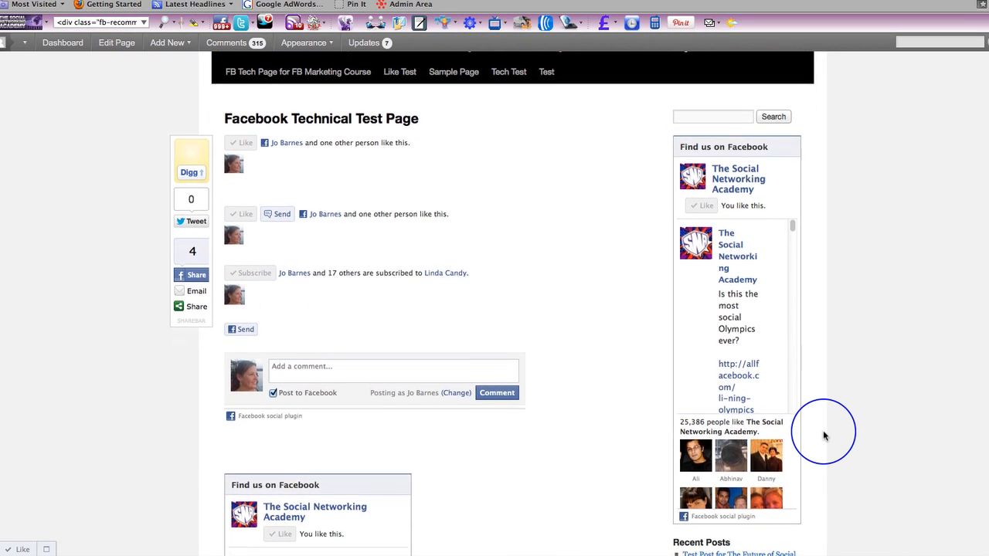
{"action": "scroll", "coordinate": [823, 436], "scroll_direction": "down", "scroll_amount": 2}
{"action": "scroll", "coordinate": [823, 436], "scroll_direction": "down", "scroll_amount": 3}
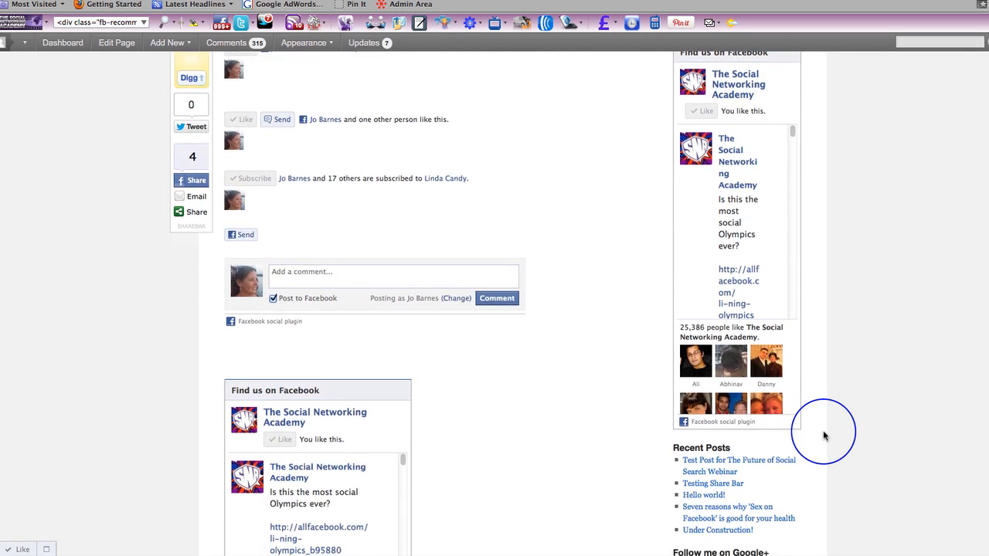
{"action": "scroll", "coordinate": [823, 436], "scroll_direction": "down", "scroll_amount": 3}
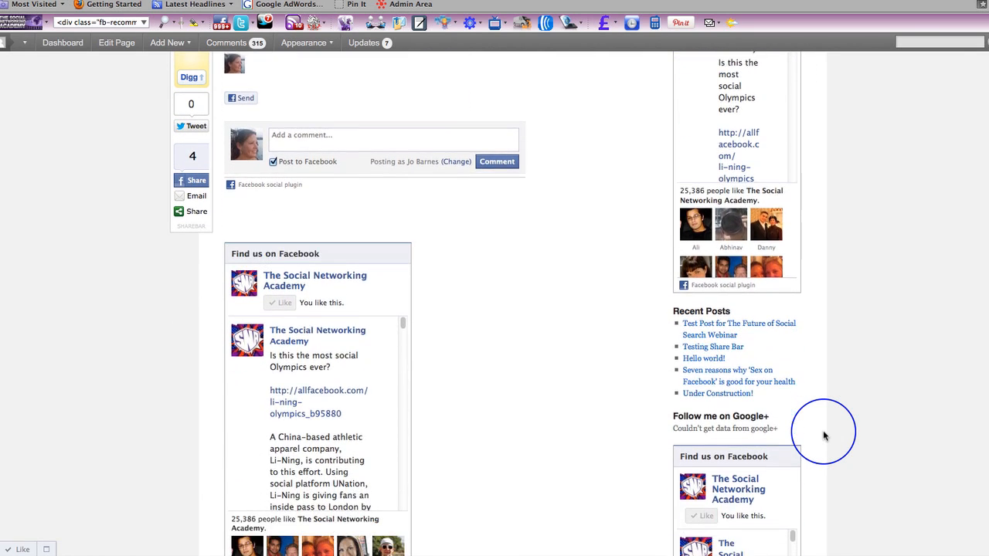
{"action": "scroll", "coordinate": [823, 436], "scroll_direction": "down", "scroll_amount": 3}
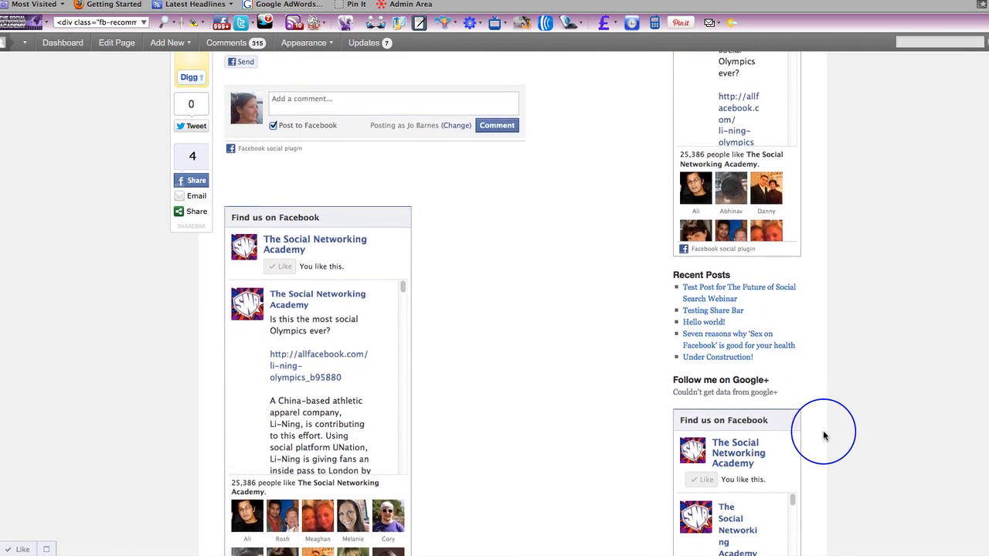
{"action": "scroll", "coordinate": [823, 435], "scroll_direction": "down", "scroll_amount": 1}
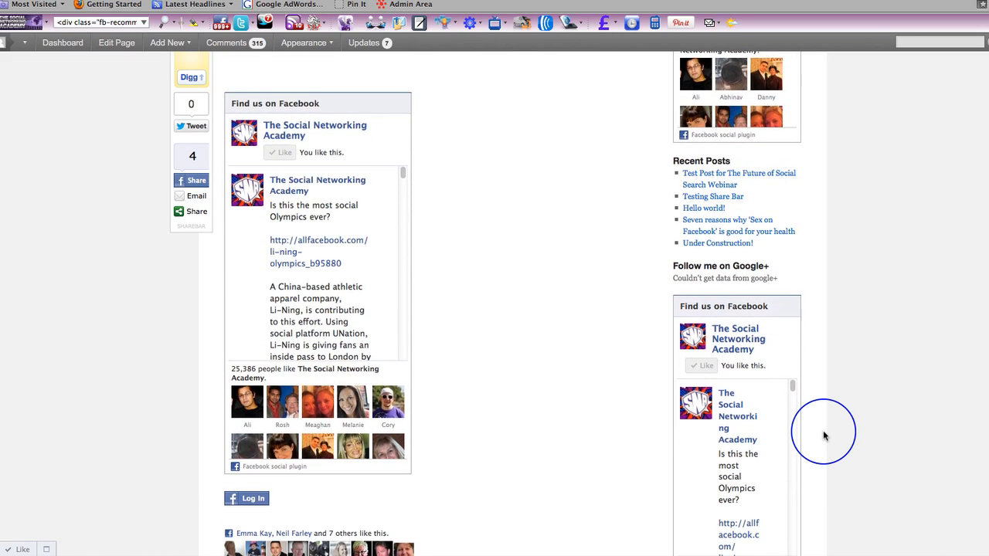
{"action": "scroll", "coordinate": [823, 436], "scroll_direction": "down", "scroll_amount": 5}
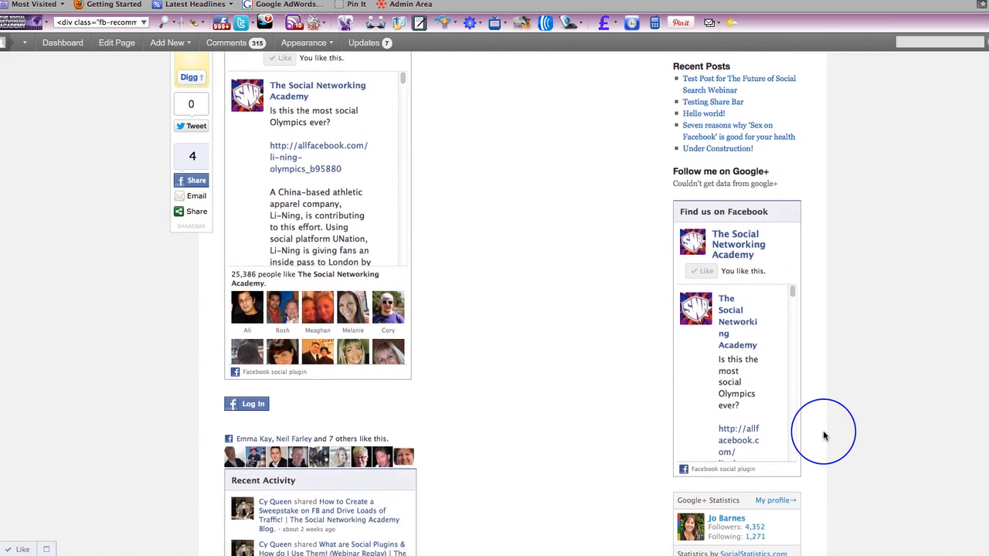
{"action": "scroll", "coordinate": [823, 436], "scroll_direction": "down", "scroll_amount": 7}
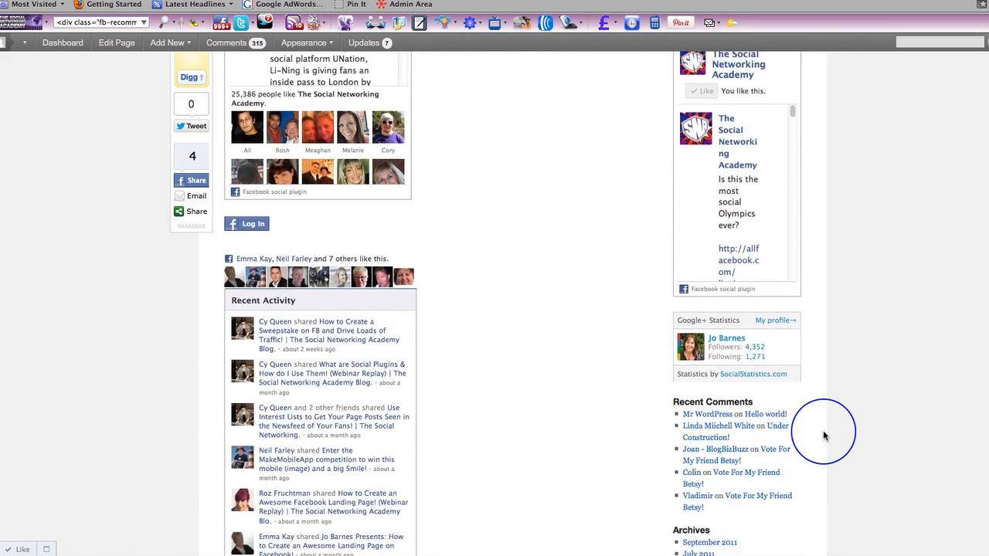
{"action": "scroll", "coordinate": [823, 436], "scroll_direction": "down", "scroll_amount": 11}
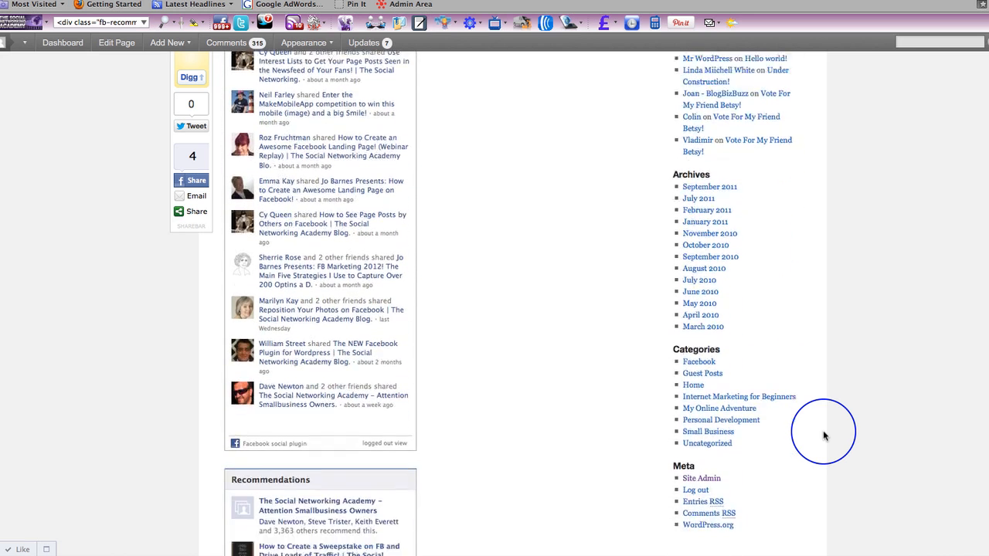
{"action": "scroll", "coordinate": [824, 436], "scroll_direction": "down", "scroll_amount": 4}
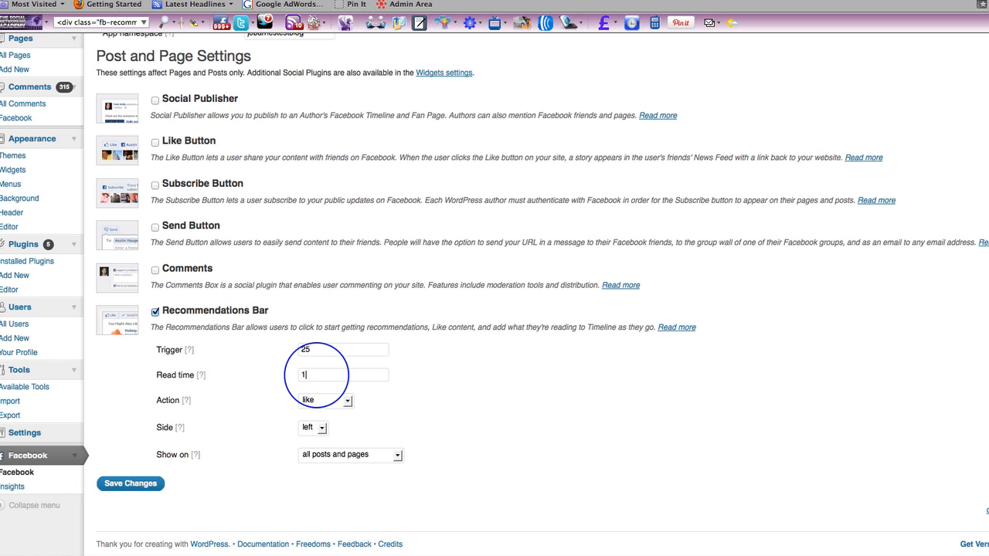
Step: In the Facebook plugin settings, set the Recommendations Bar's action to recommend and its side to right, and save the changes
{"action": "left_click", "coordinate": [346, 403]}
{"action": "left_click", "coordinate": [323, 426]}
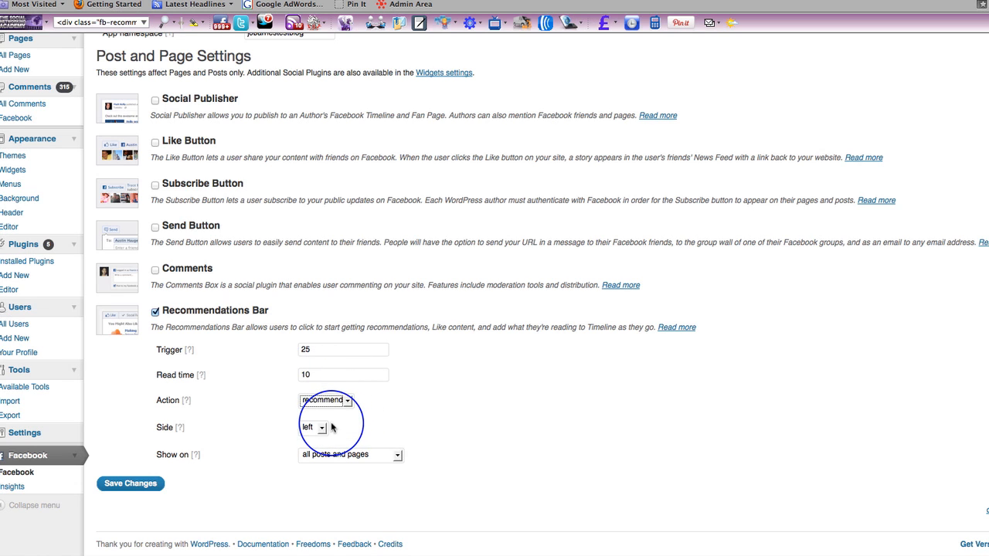
{"action": "left_click", "coordinate": [322, 427]}
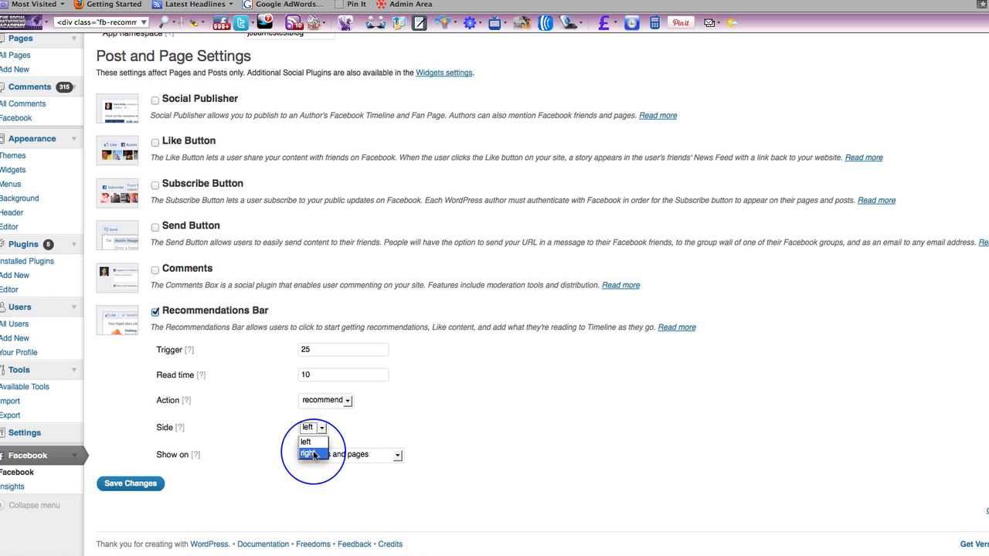
{"action": "left_click", "coordinate": [313, 448]}
{"action": "left_click", "coordinate": [114, 484]}
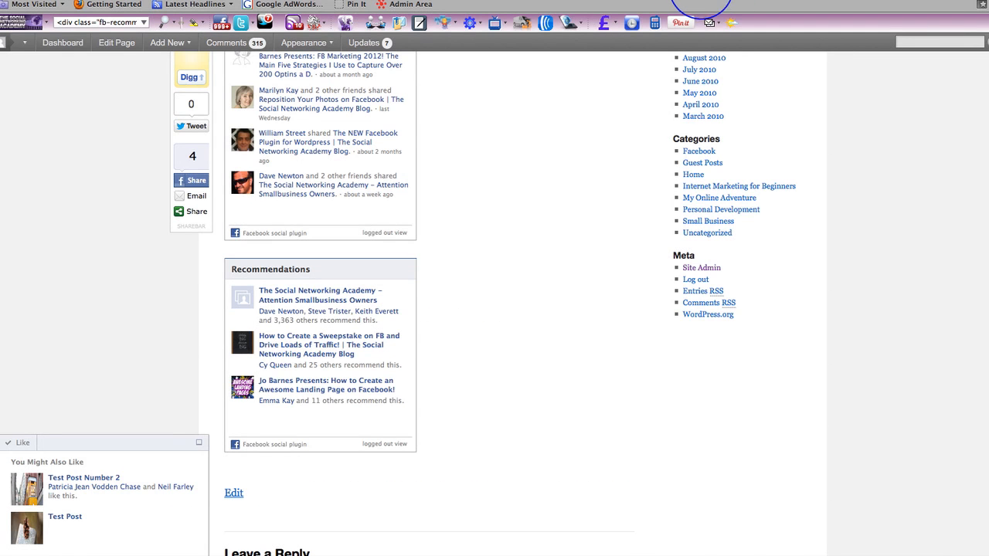
Step: Reload the Facebook Technical Test Page and examine the Recommendations Bar's side, action label and suggested posts
{"action": "left_click", "coordinate": [697, 0]}
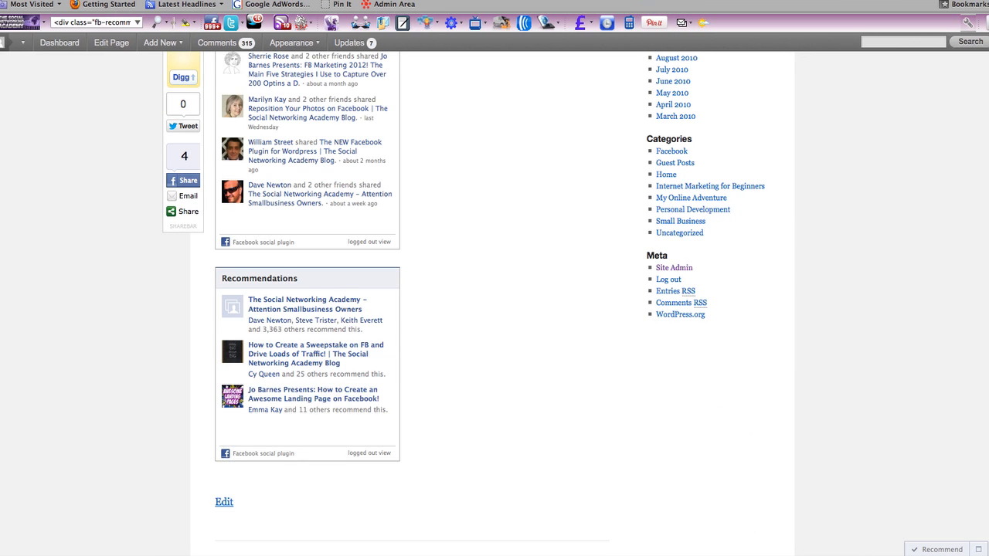
{"action": "scroll", "coordinate": [835, 220], "scroll_direction": "up", "scroll_amount": 5}
{"action": "scroll", "coordinate": [835, 221], "scroll_direction": "down", "scroll_amount": 5}
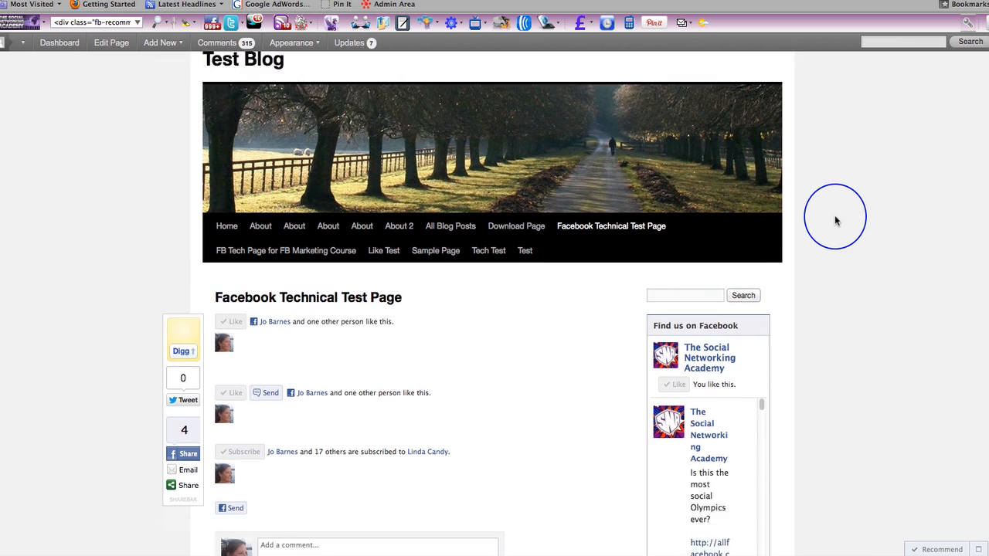
{"action": "scroll", "coordinate": [853, 294], "scroll_direction": "down", "scroll_amount": 1}
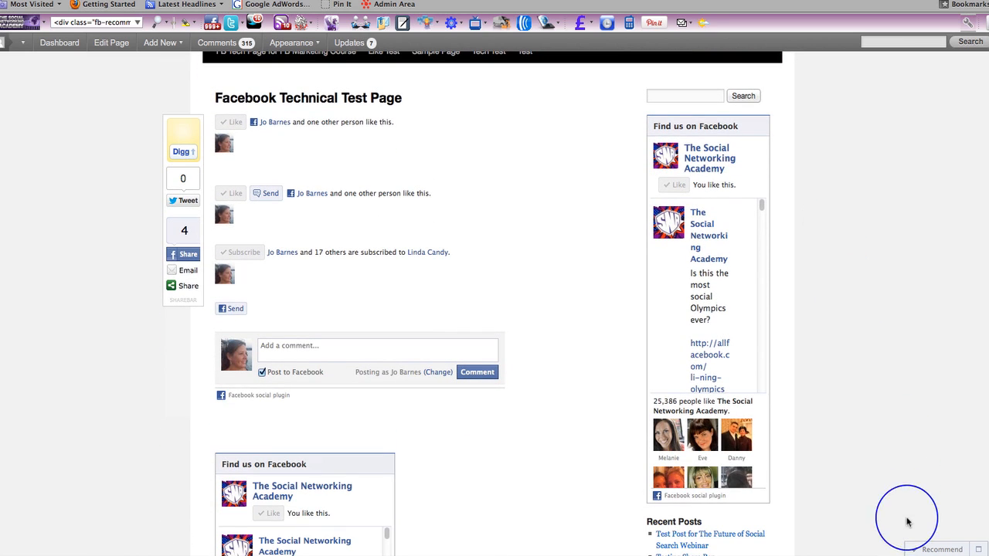
{"action": "scroll", "coordinate": [863, 495], "scroll_direction": "down", "scroll_amount": 7}
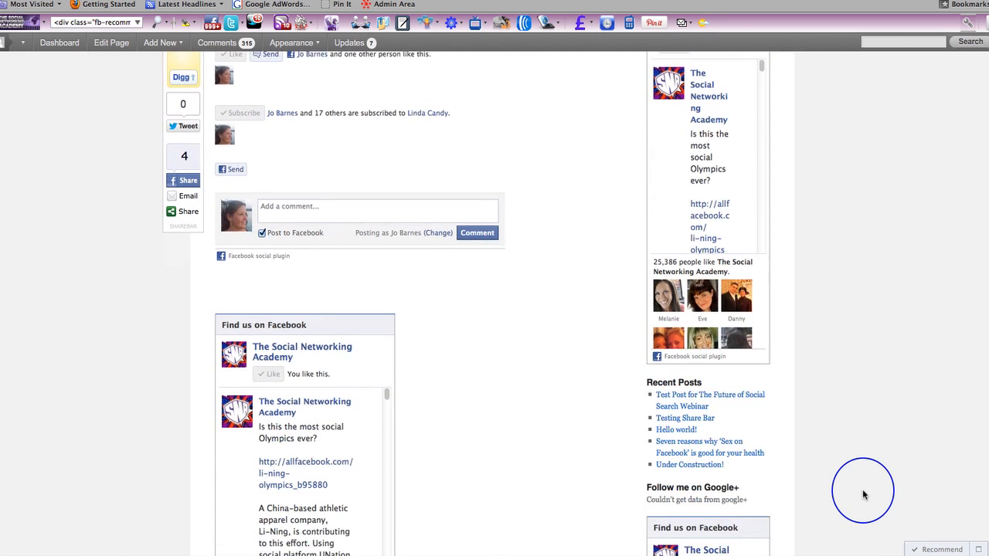
{"action": "scroll", "coordinate": [864, 494], "scroll_direction": "down", "scroll_amount": 1}
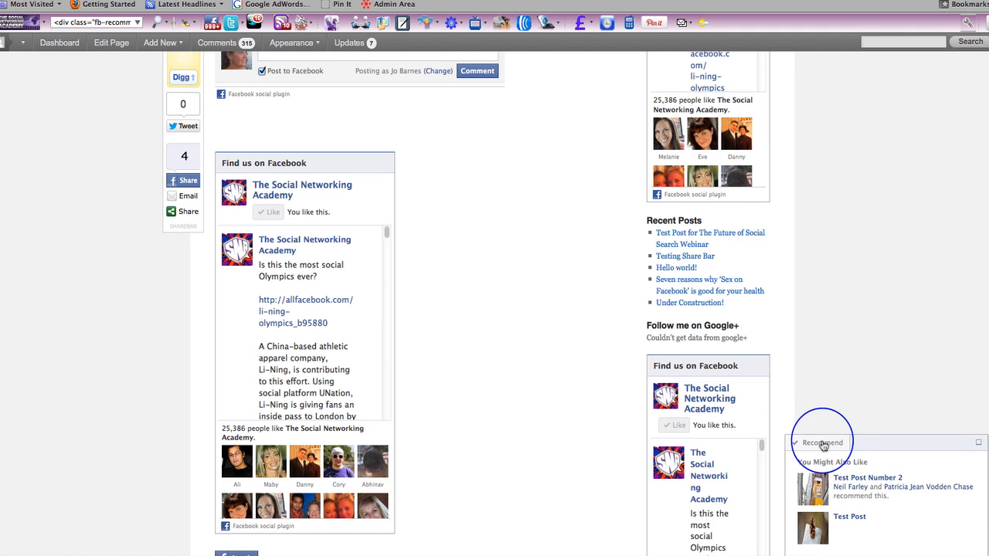
{"action": "scroll", "coordinate": [838, 379], "scroll_direction": "down", "scroll_amount": 2}
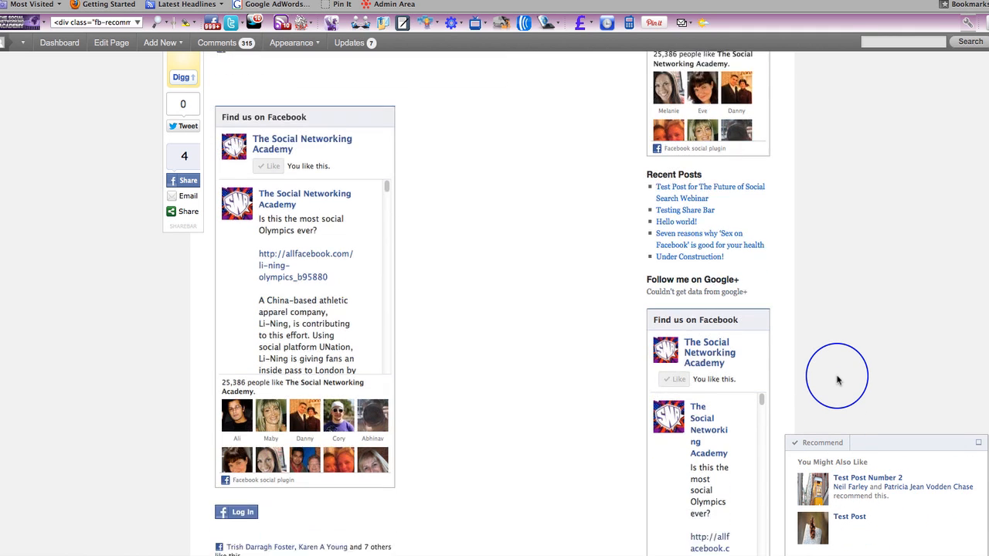
{"action": "scroll", "coordinate": [838, 379], "scroll_direction": "up", "scroll_amount": 3}
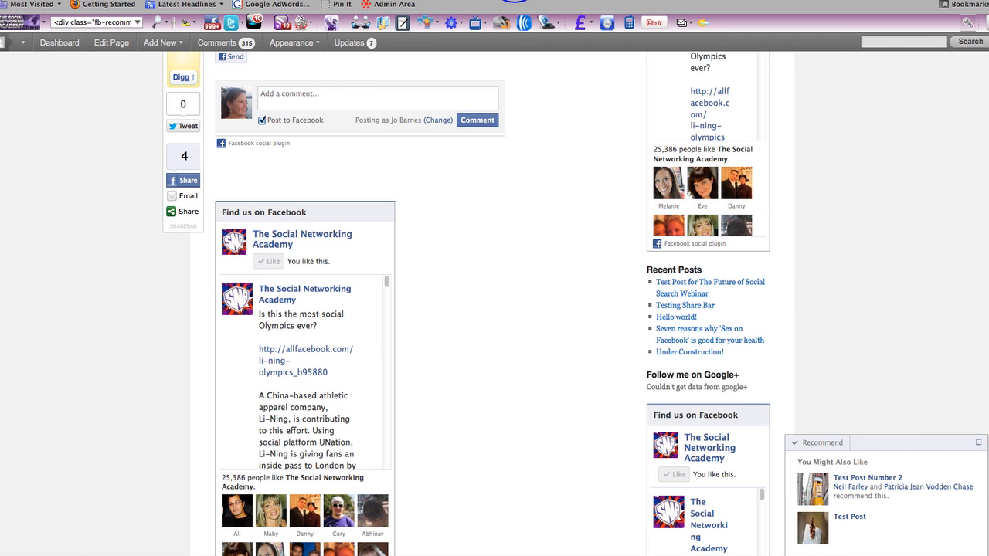
Step: Switch to the Facebook Developers Social Plugins page and open the Recommendations plugin's documentation
{"action": "left_click", "coordinate": [515, 0]}
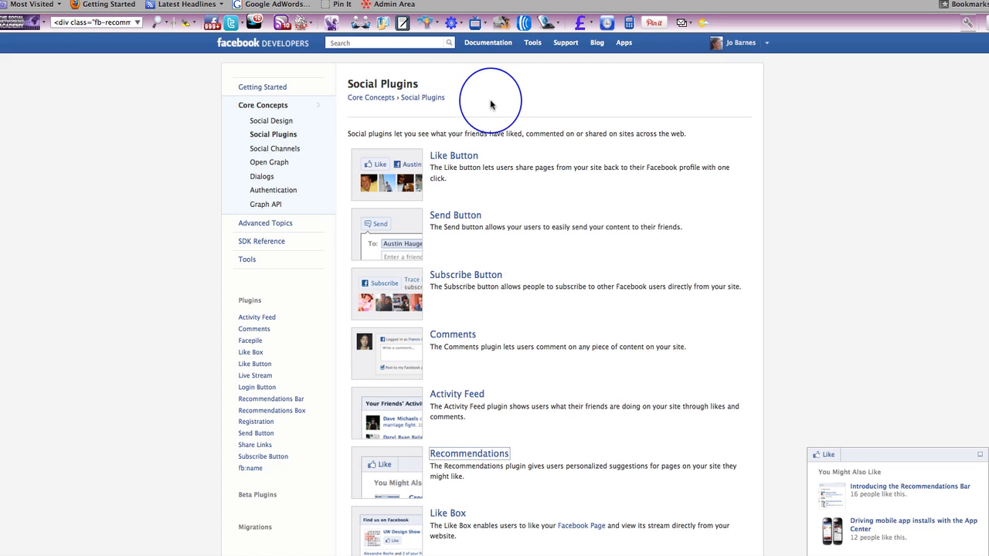
{"action": "scroll", "coordinate": [625, 224], "scroll_direction": "down", "scroll_amount": 5}
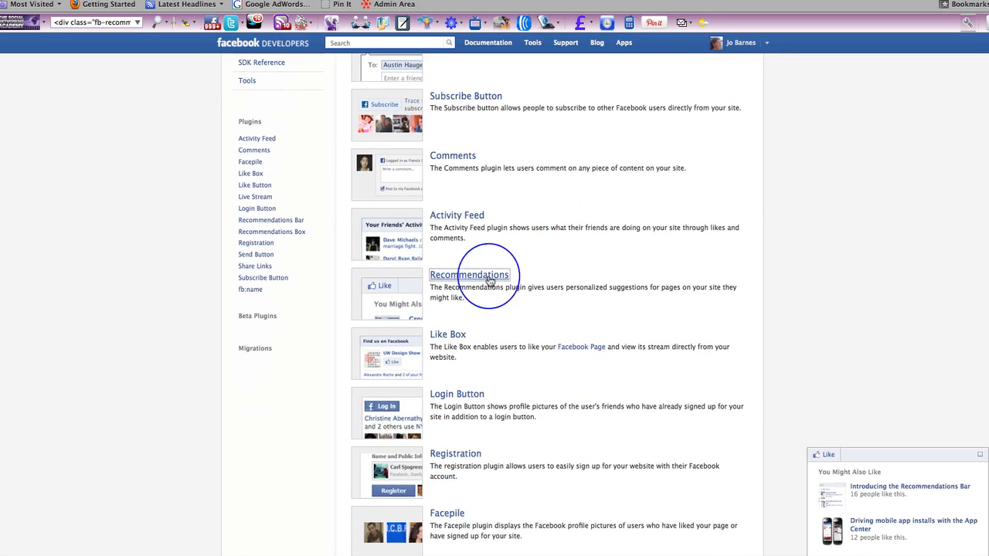
{"action": "left_click", "coordinate": [466, 276]}
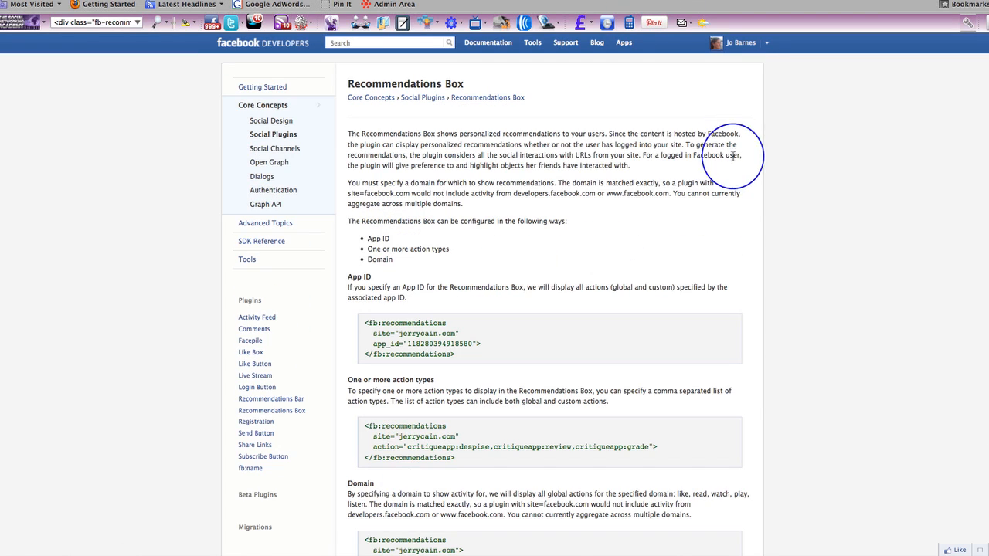
{"action": "scroll", "coordinate": [786, 307], "scroll_direction": "down", "scroll_amount": 3}
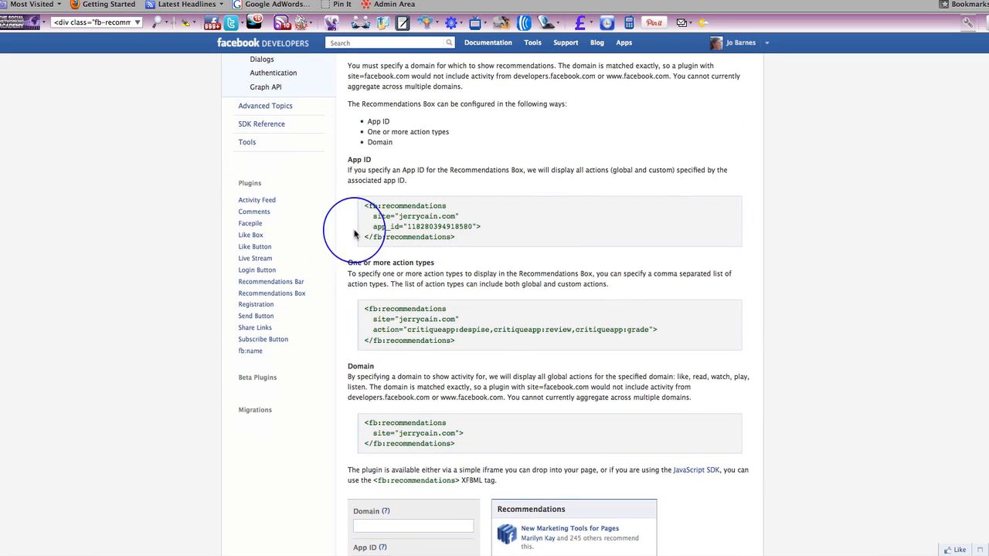
{"action": "scroll", "coordinate": [715, 398], "scroll_direction": "down", "scroll_amount": 6}
{"action": "scroll", "coordinate": [715, 400], "scroll_direction": "down", "scroll_amount": 1}
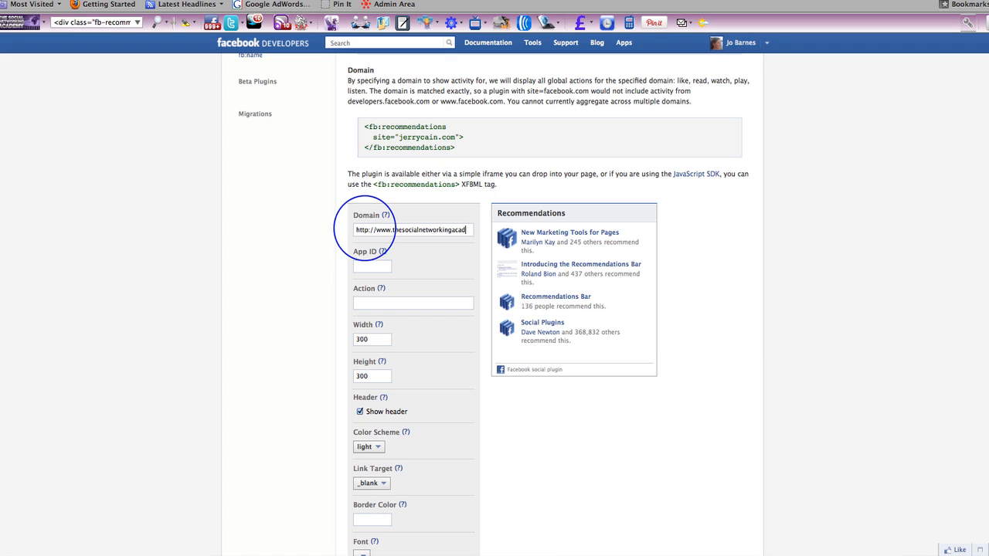
{"action": "type", "text": "emy.com/"}
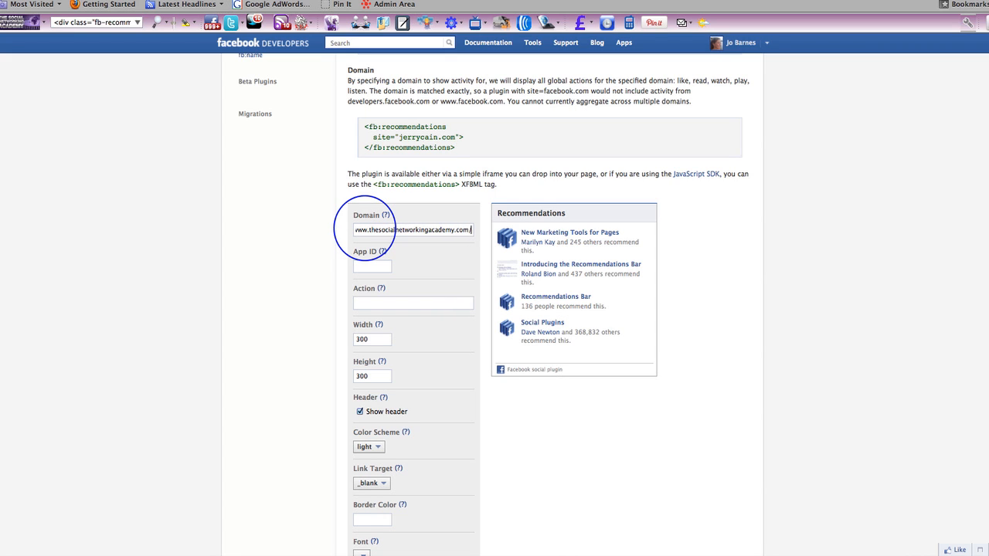
{"action": "type", "text": "blog"}
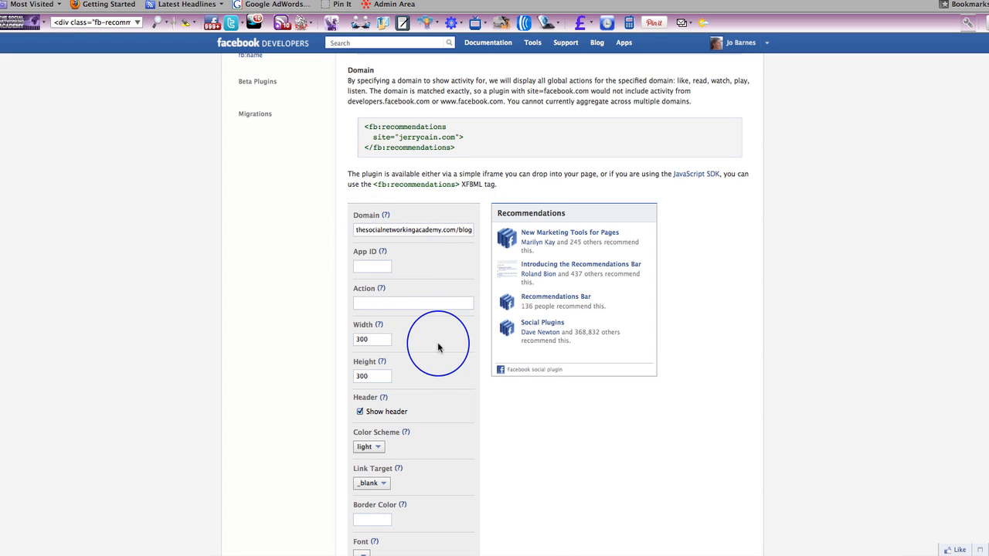
{"action": "scroll", "coordinate": [437, 347], "scroll_direction": "down", "scroll_amount": 2}
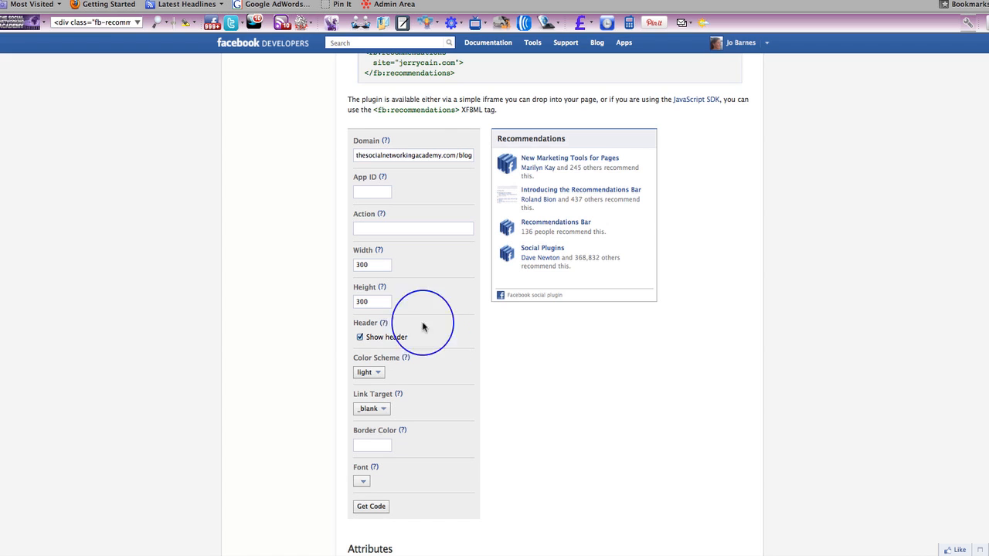
Step: Set the Recommendations Box's height to 500 and refresh its preview
{"action": "mouse_move", "coordinate": [383, 289]}
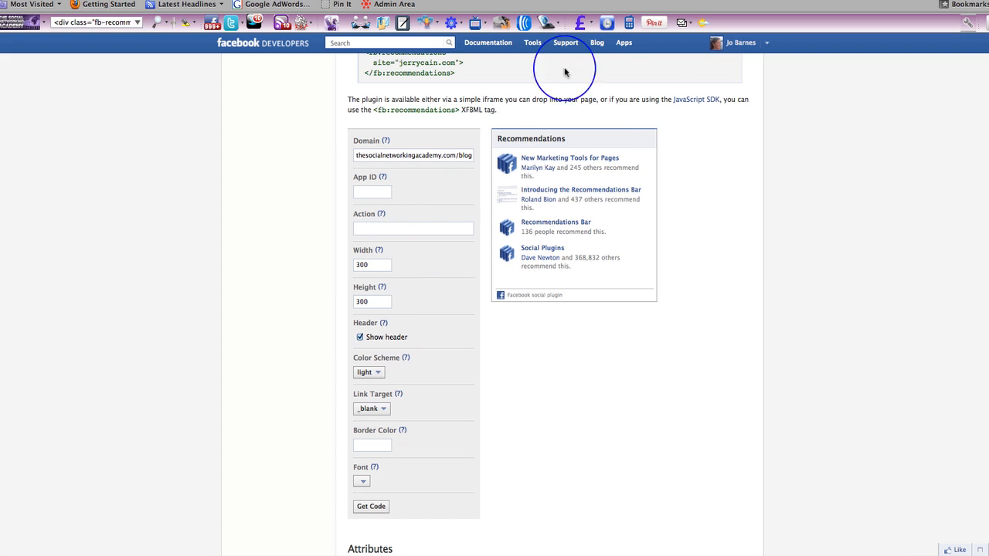
{"action": "left_click", "coordinate": [359, 302]}
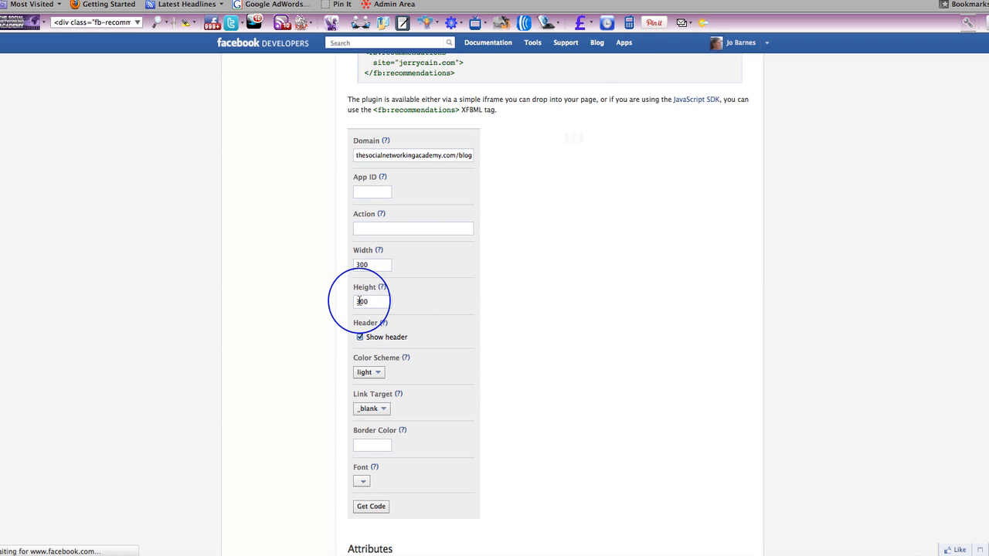
{"action": "key", "text": "BackSpace"}
{"action": "type", "text": "5"}
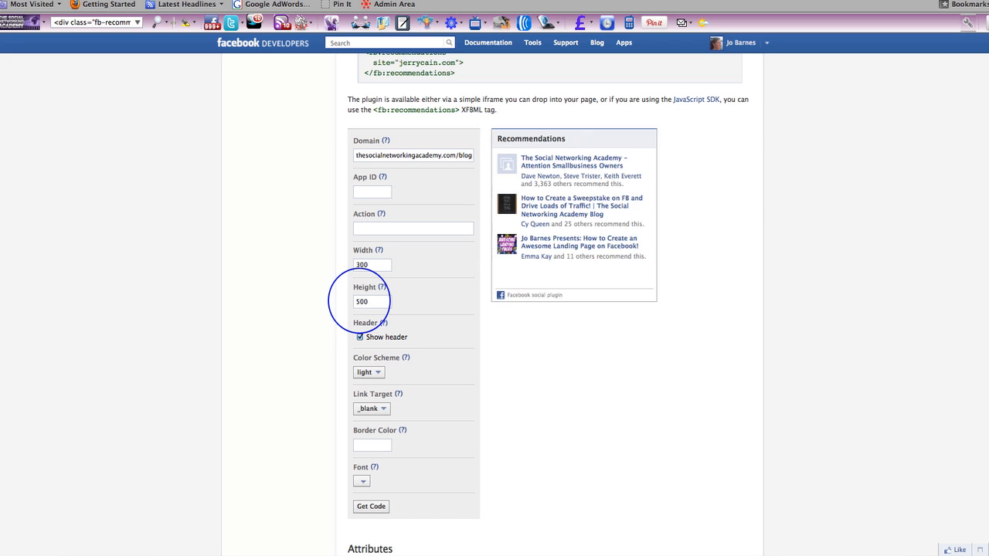
{"action": "left_click", "coordinate": [401, 285]}
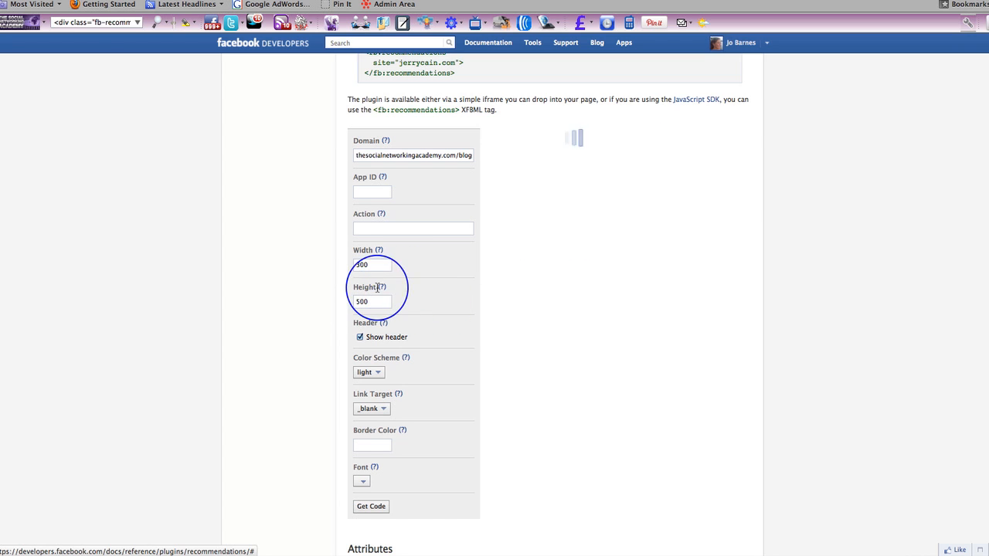
Step: Set the Recommendations Box's height to 400 and update its preview
{"action": "mouse_move", "coordinate": [383, 290]}
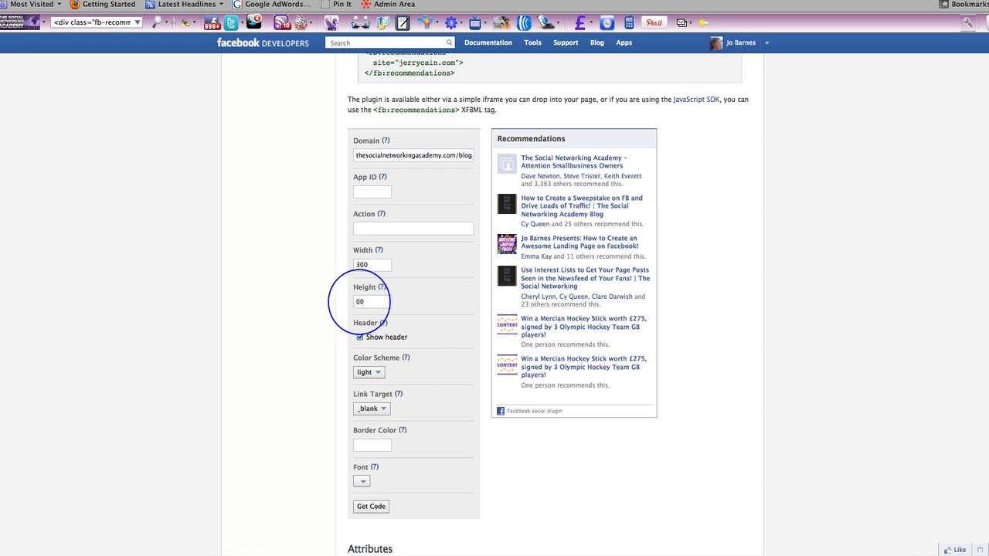
{"action": "left_click", "coordinate": [400, 308]}
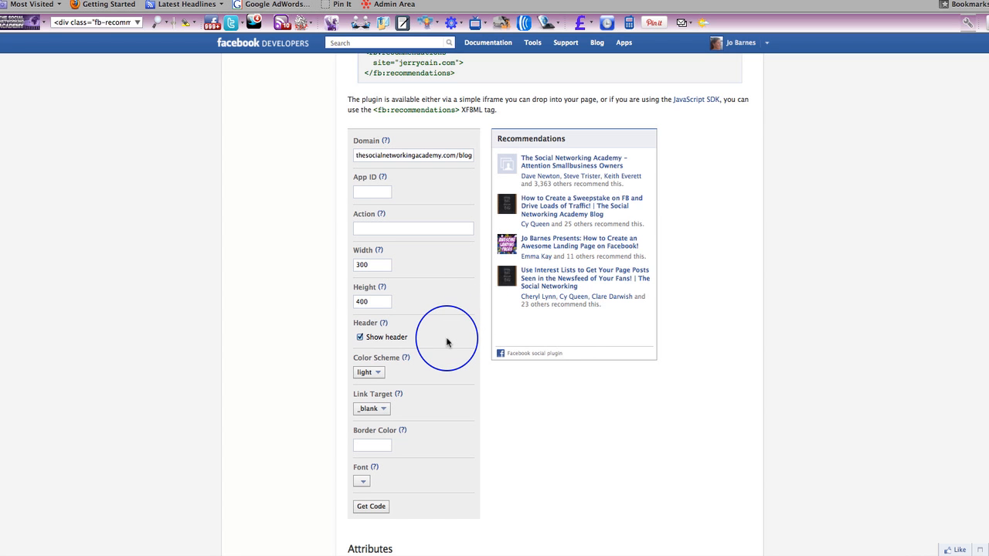
Step: Generate the embed code for the Recommendations Box from the current configurator settings
{"action": "scroll", "coordinate": [446, 340], "scroll_direction": "down", "scroll_amount": 2}
{"action": "scroll", "coordinate": [446, 341], "scroll_direction": "down", "scroll_amount": 2}
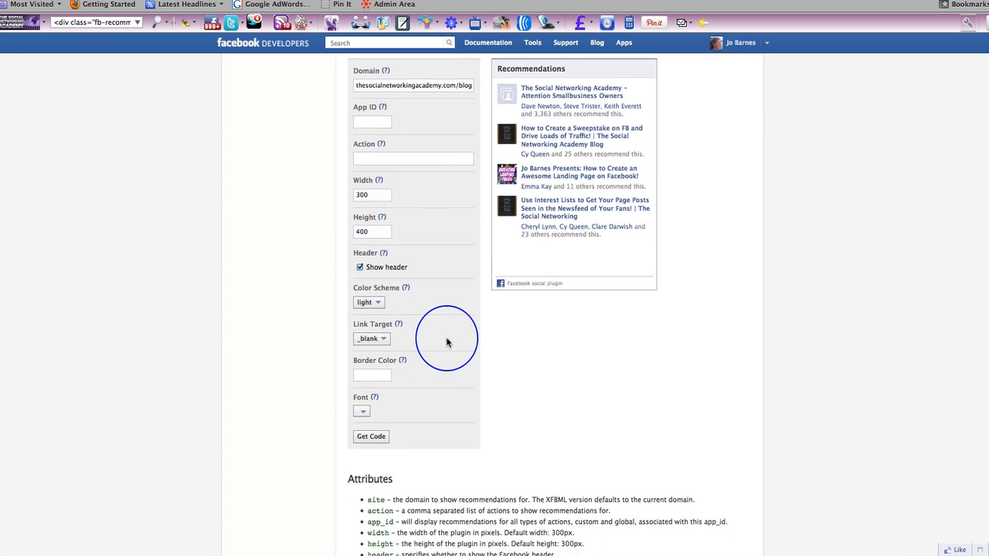
{"action": "scroll", "coordinate": [447, 342], "scroll_direction": "up", "scroll_amount": 5}
{"action": "scroll", "coordinate": [447, 341], "scroll_direction": "down", "scroll_amount": 5}
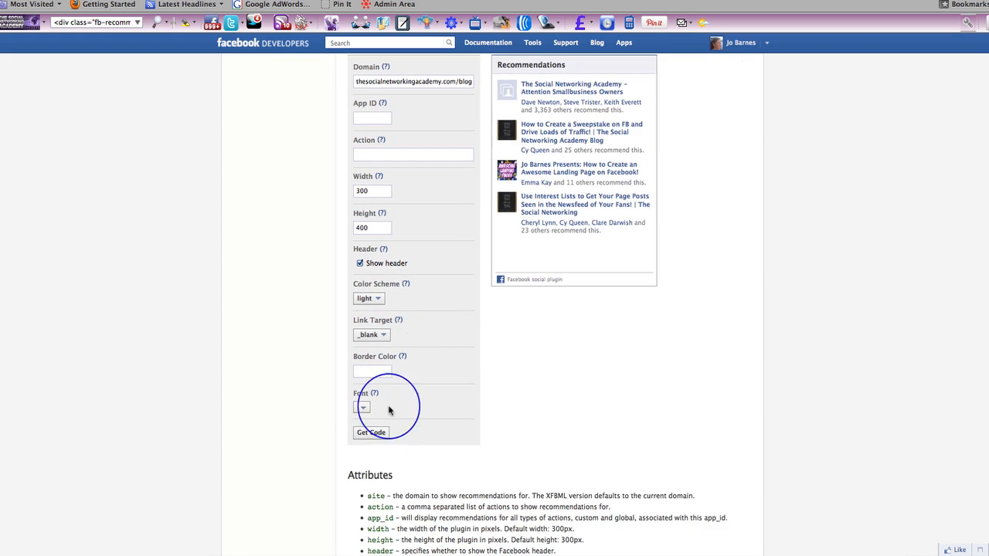
{"action": "left_click", "coordinate": [369, 433]}
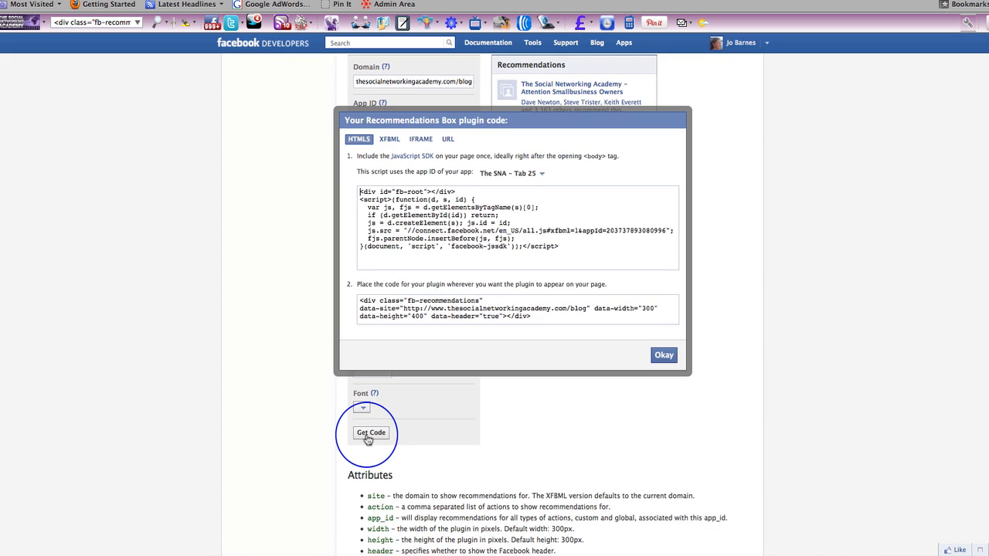
Step: Check the IFRAME version of the plugin code, return to HTML5 and select the fb-recommendations div snippet for copying
{"action": "left_click", "coordinate": [421, 140]}
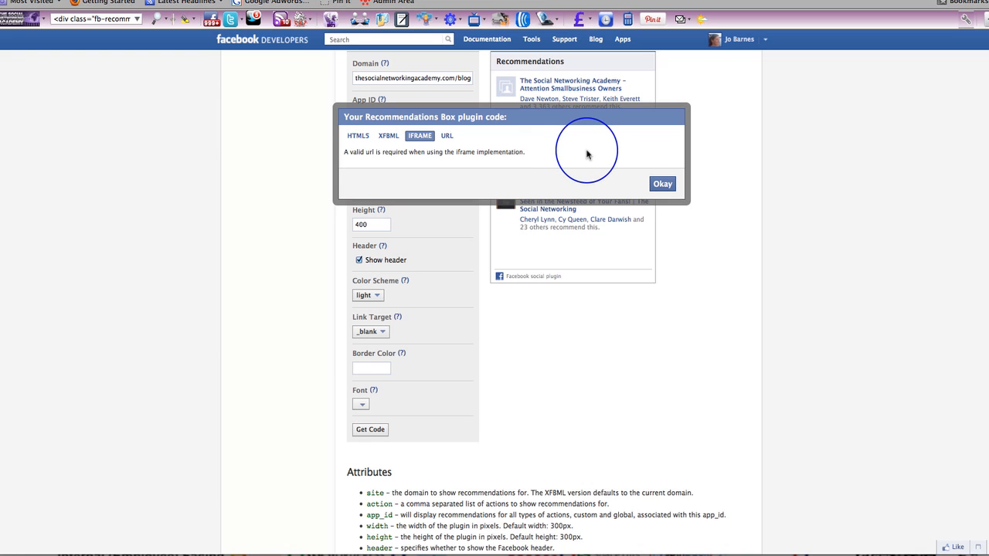
{"action": "left_click", "coordinate": [360, 136]}
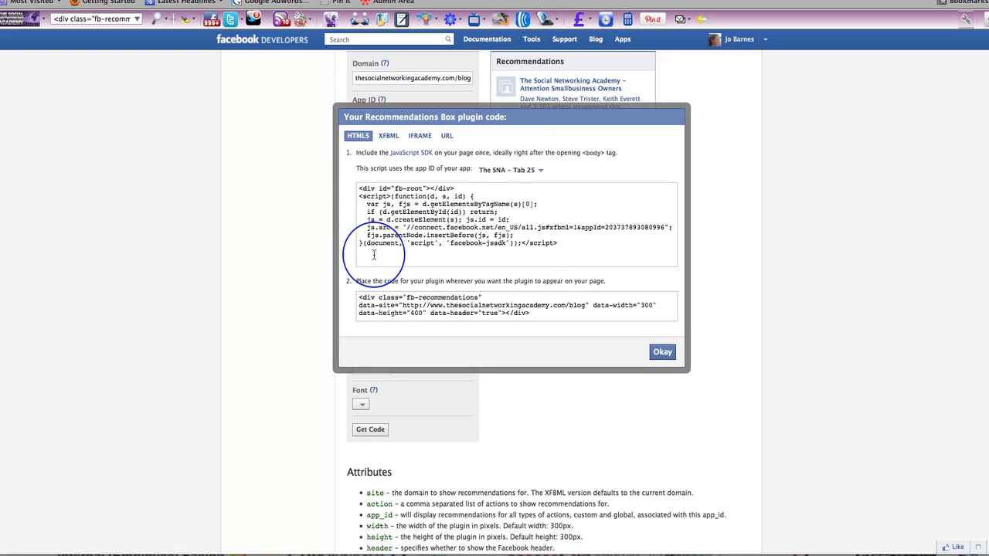
{"action": "left_click", "coordinate": [386, 305]}
{"action": "key", "text": "ctrl+c"}
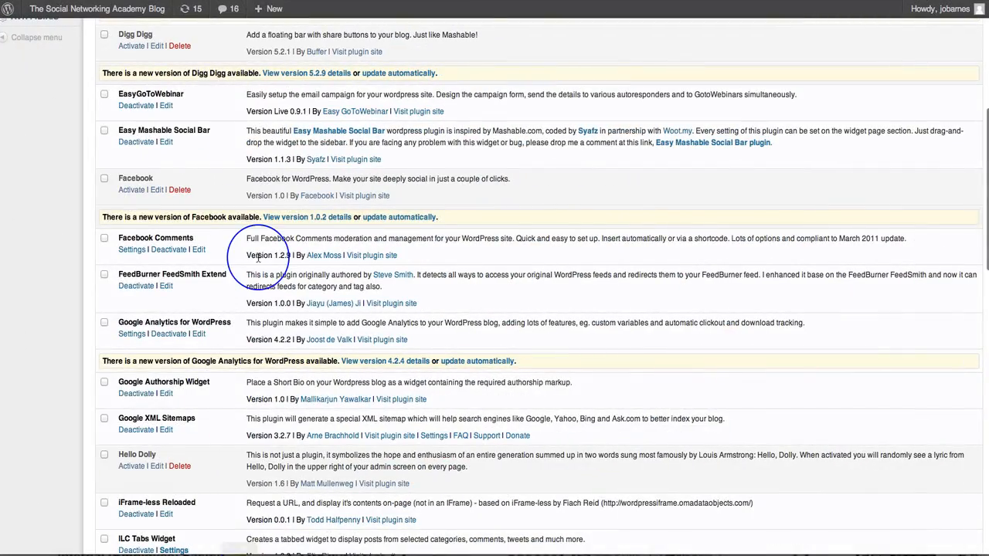
Step: Switch to the WordPress admin in Safari and open the post "Are You Holding Yourself Back?" for editing from the list of all posts
{"action": "scroll", "coordinate": [258, 257], "scroll_direction": "up", "scroll_amount": 5}
{"action": "scroll", "coordinate": [257, 258], "scroll_direction": "up", "scroll_amount": 3}
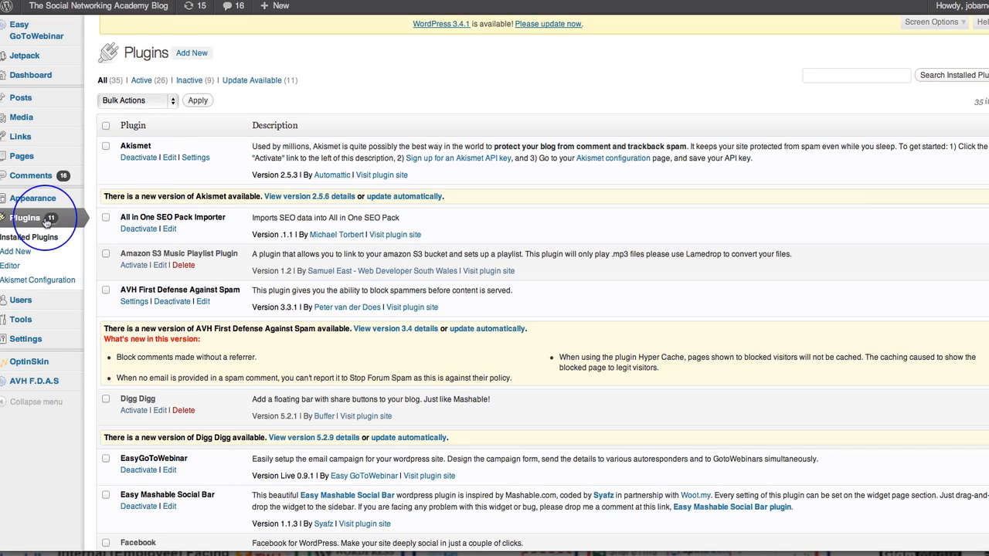
{"action": "mouse_move", "coordinate": [27, 101]}
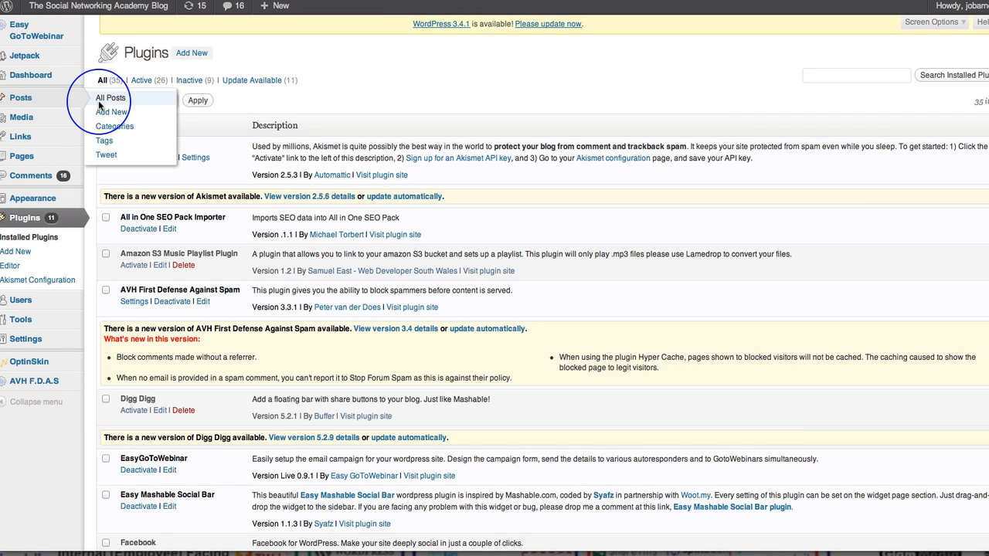
{"action": "left_click", "coordinate": [99, 106]}
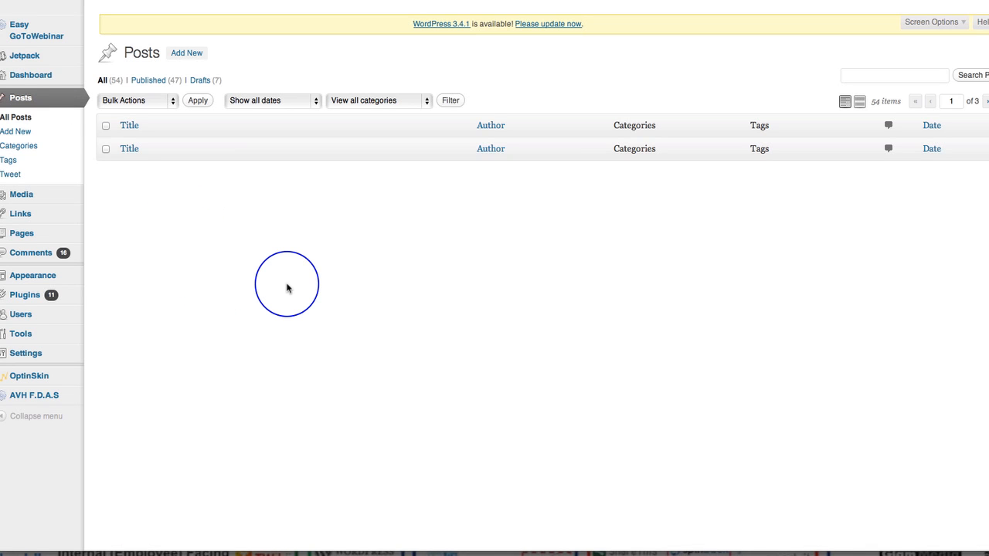
{"action": "scroll", "coordinate": [286, 287], "scroll_direction": "down", "scroll_amount": 3}
{"action": "scroll", "coordinate": [287, 286], "scroll_direction": "down", "scroll_amount": 1}
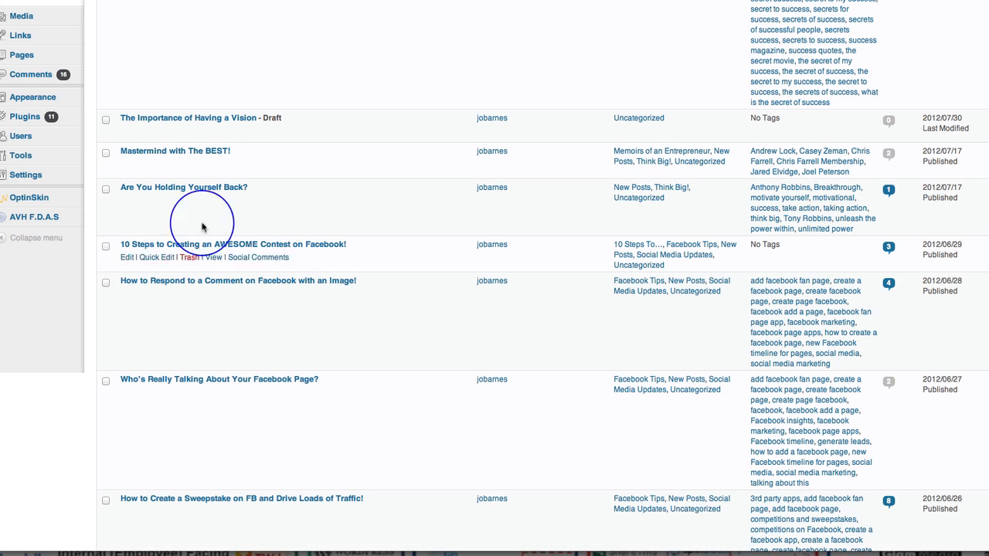
{"action": "mouse_move", "coordinate": [130, 205]}
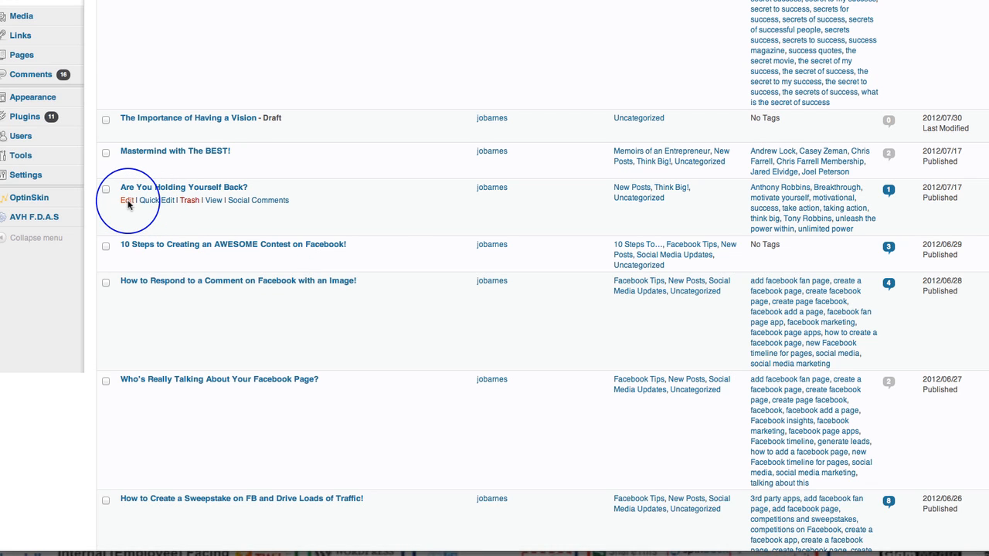
{"action": "left_click", "coordinate": [129, 202]}
Step: Paste the fb-recommendations div code below the video courtesy line at the end of the post and update the post
{"action": "left_click", "coordinate": [130, 210]}
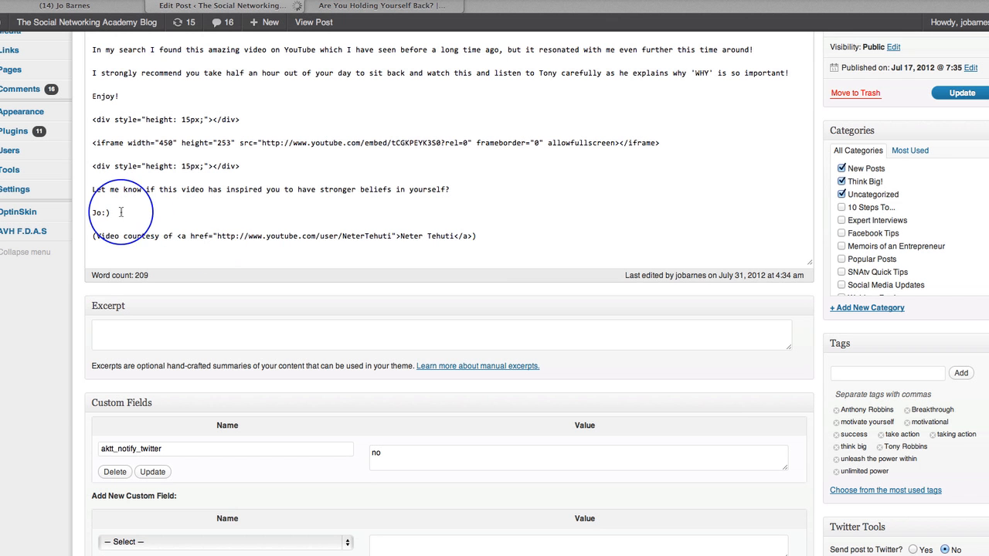
{"action": "key", "text": "ctrl+v"}
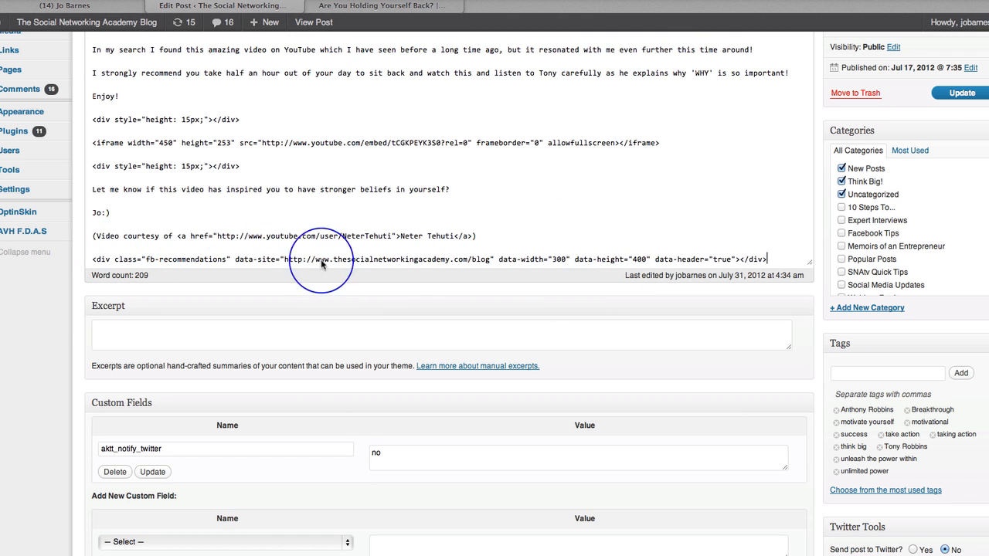
{"action": "left_click", "coordinate": [958, 96]}
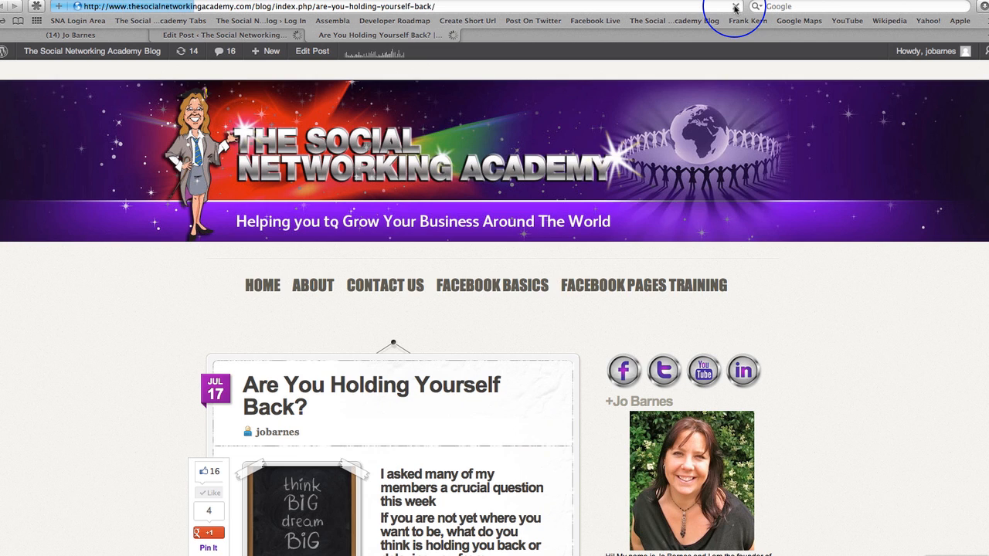
Step: Examine the Recommendations Box below the content of the live post "Are You Holding Yourself Back?" and the blog's sidebar
{"action": "scroll", "coordinate": [507, 301], "scroll_direction": "down", "scroll_amount": 15}
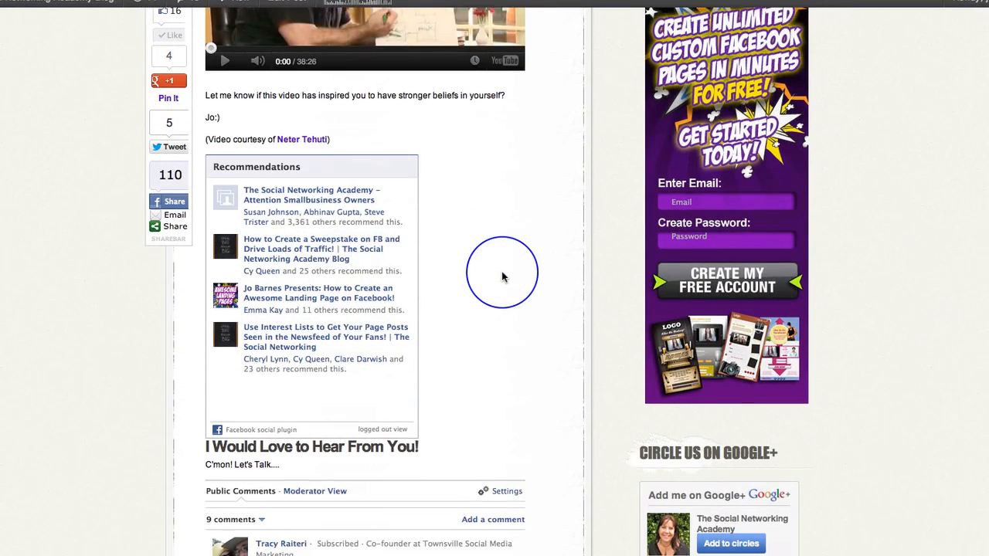
{"action": "scroll", "coordinate": [502, 276], "scroll_direction": "down", "scroll_amount": 1}
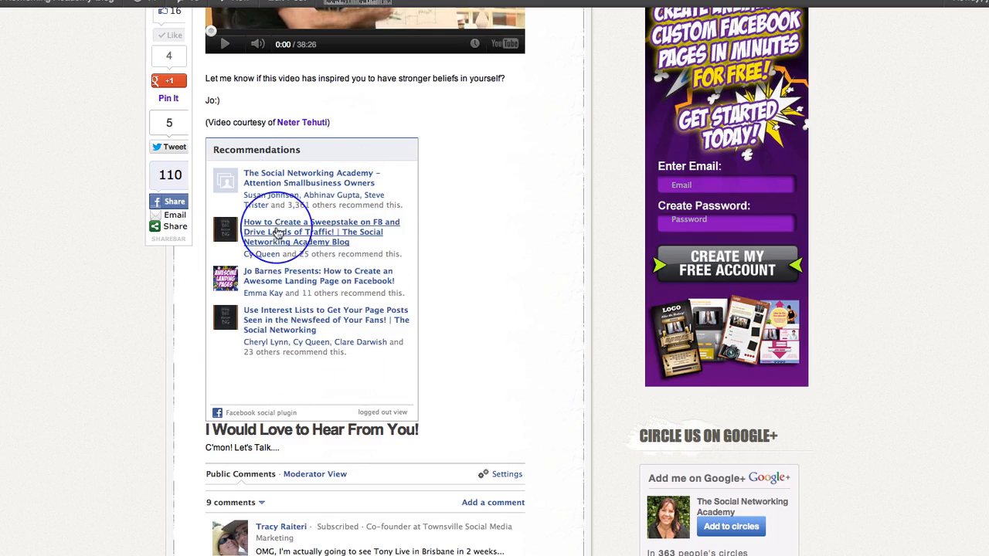
{"action": "scroll", "coordinate": [536, 209], "scroll_direction": "up", "scroll_amount": 5}
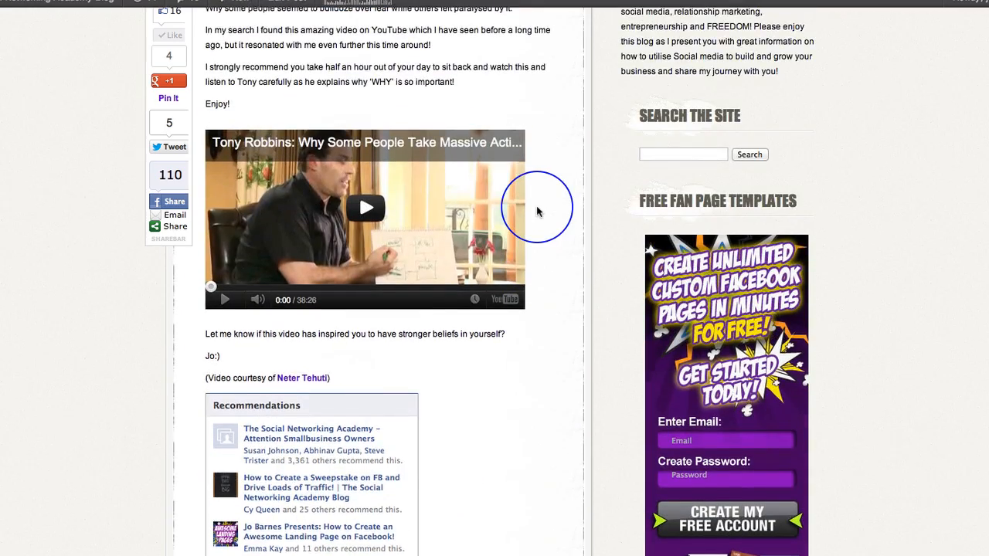
{"action": "scroll", "coordinate": [537, 211], "scroll_direction": "up", "scroll_amount": 8}
{"action": "scroll", "coordinate": [537, 210], "scroll_direction": "down", "scroll_amount": 12}
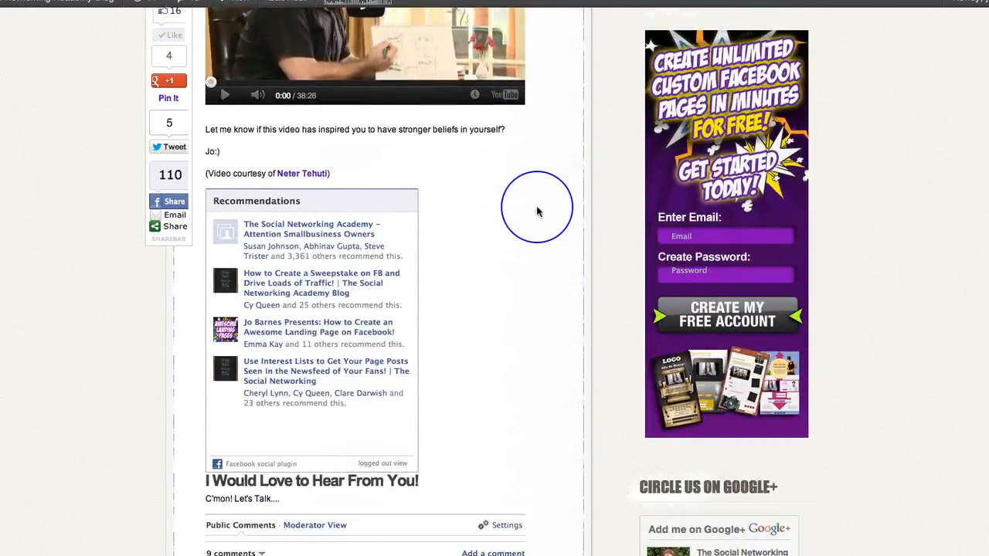
{"action": "scroll", "coordinate": [538, 211], "scroll_direction": "up", "scroll_amount": 5}
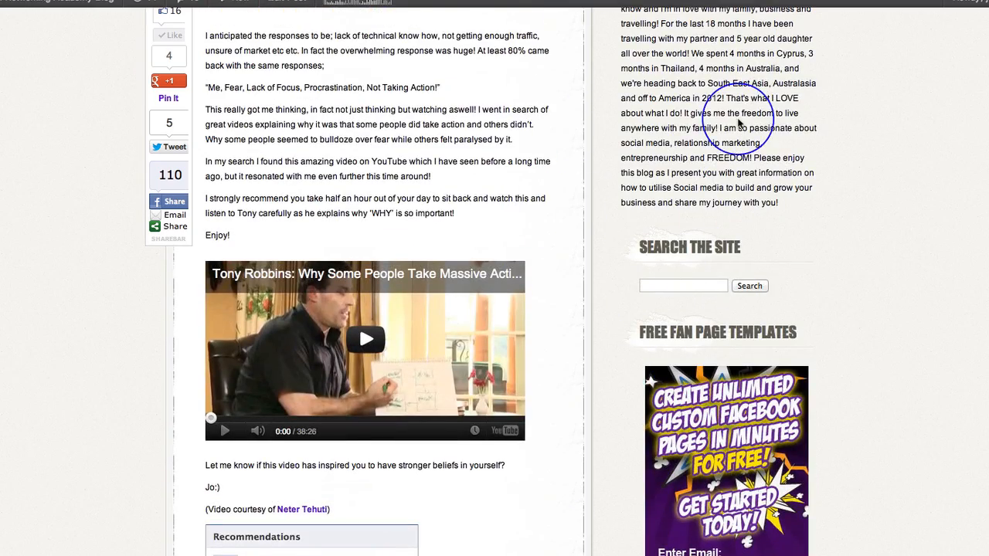
{"action": "scroll", "coordinate": [780, 348], "scroll_direction": "down", "scroll_amount": 15}
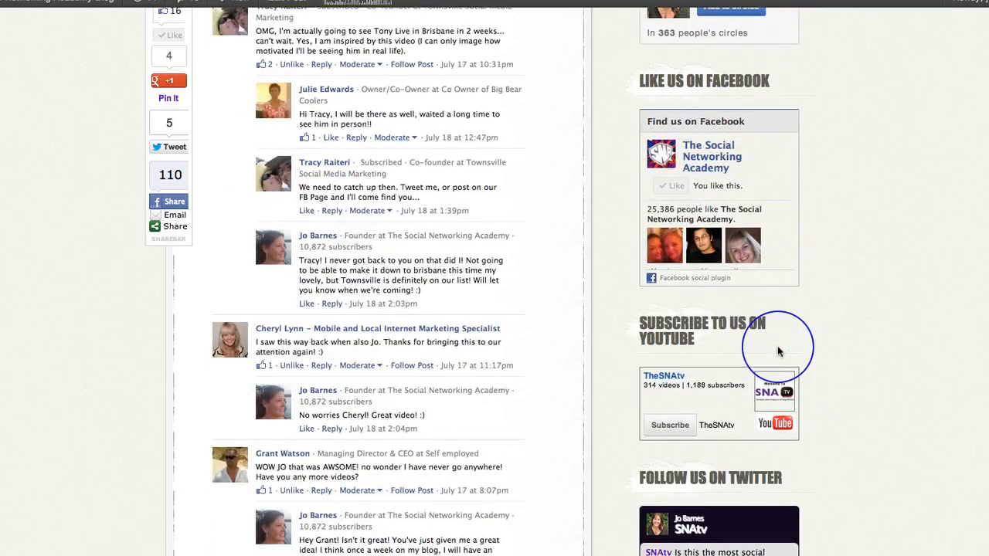
{"action": "scroll", "coordinate": [777, 351], "scroll_direction": "down", "scroll_amount": 5}
{"action": "scroll", "coordinate": [777, 348], "scroll_direction": "up", "scroll_amount": 20}
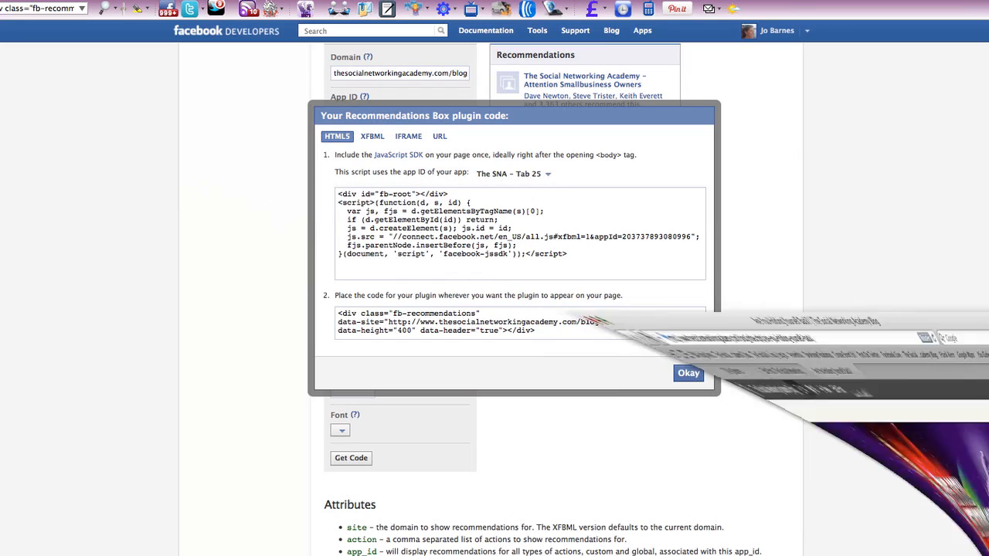
Step: Switch back to Facebook Developers, close the plugin code dialog and return to the Social Plugins overview
{"action": "left_click", "coordinate": [686, 374]}
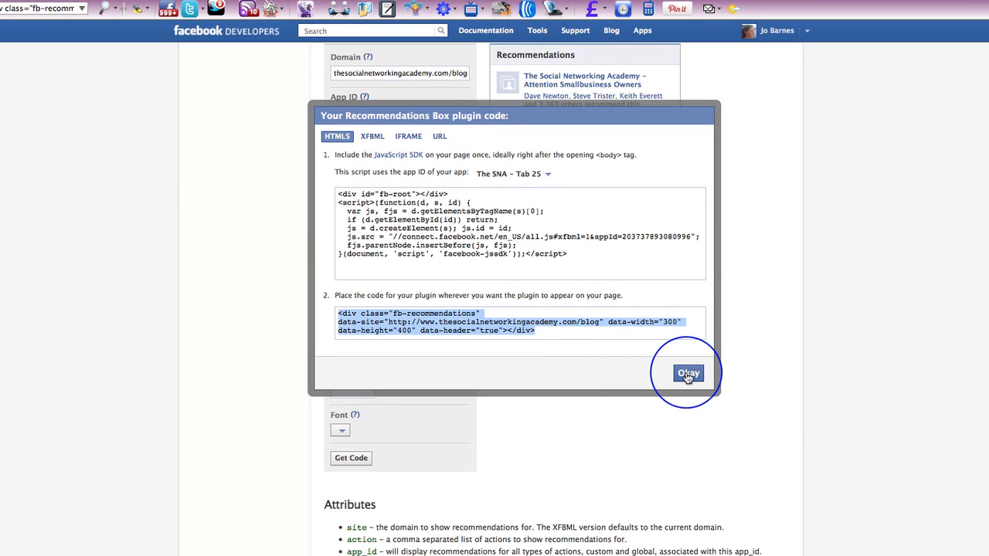
{"action": "key", "text": "super+Left"}
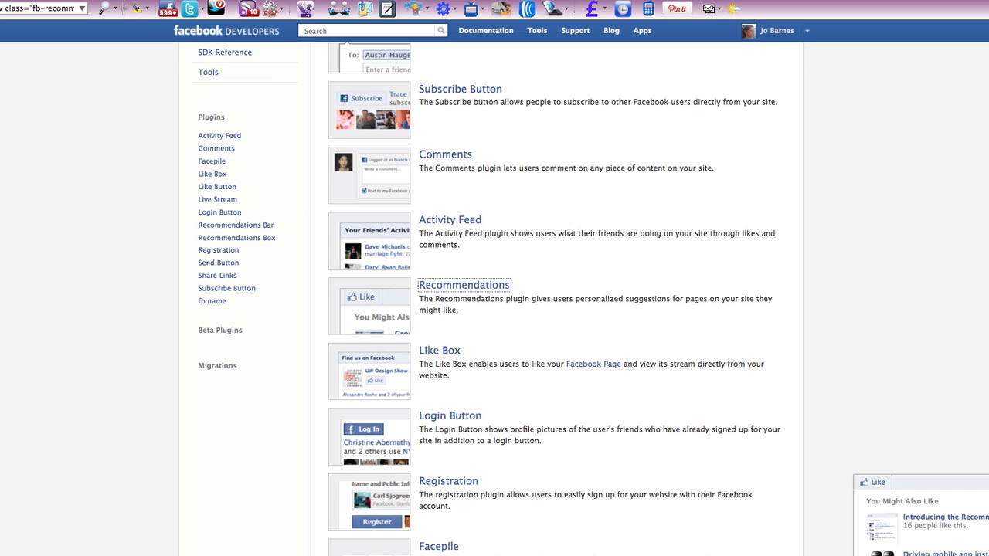